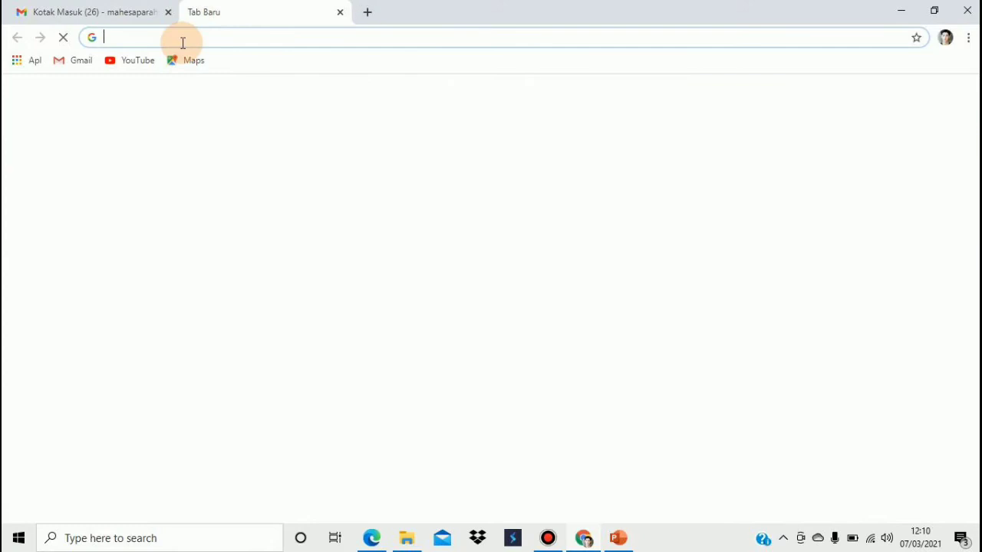
Search Google for fliphtml5 and open the FlipHTML5 site from the top result.
type("fli")
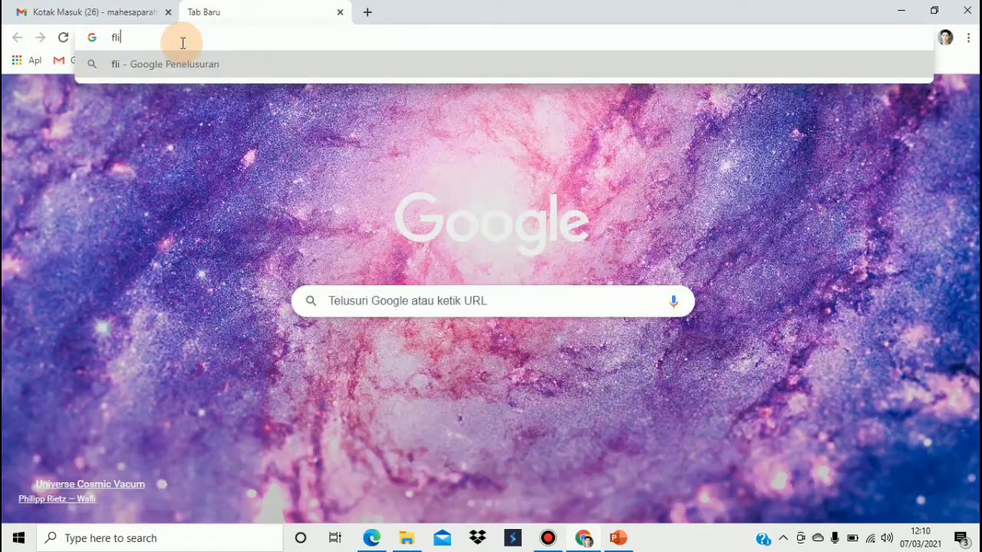
type("phtml5")
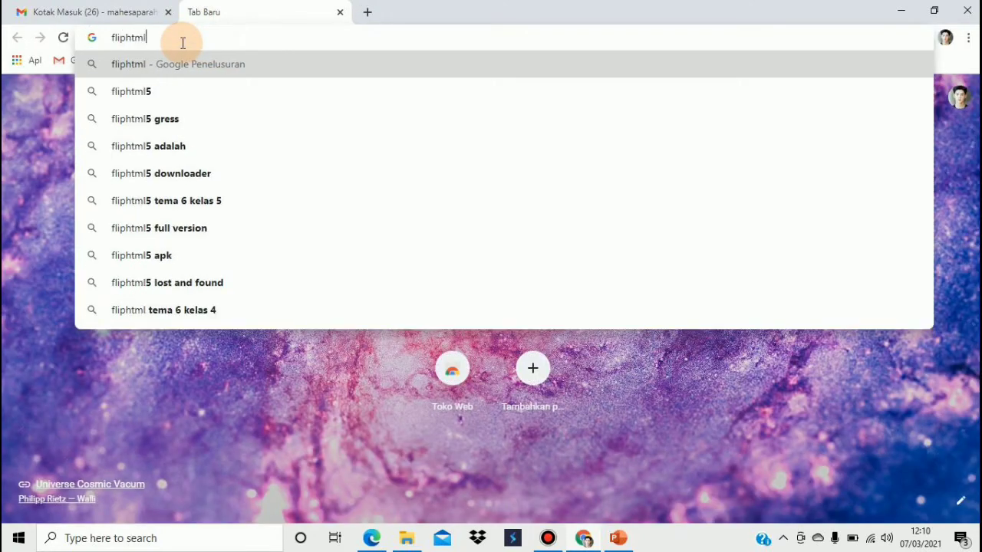
key("Return")
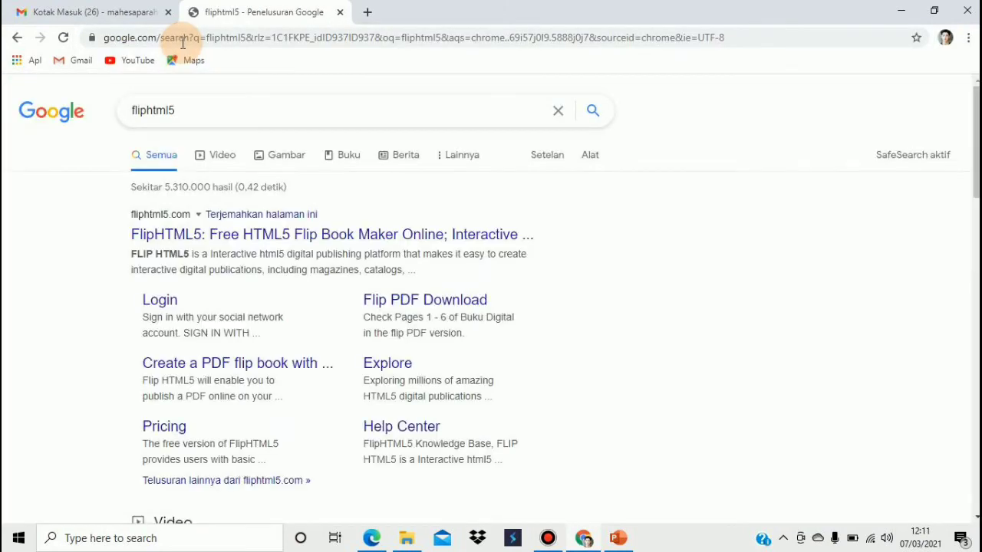
left_click(181, 237)
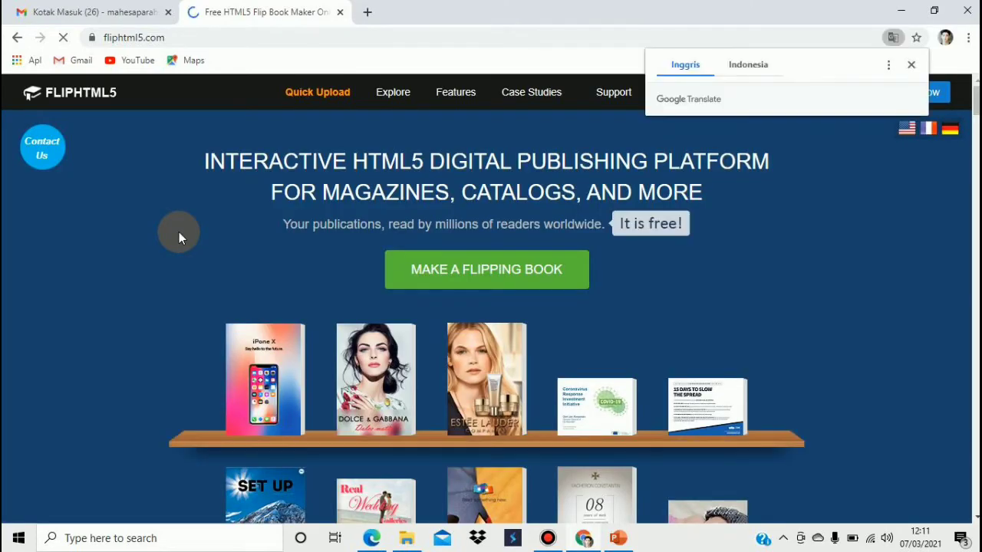
Dismiss the translation offer and go to the free account sign-up page via Try Now.
left_click(911, 65)
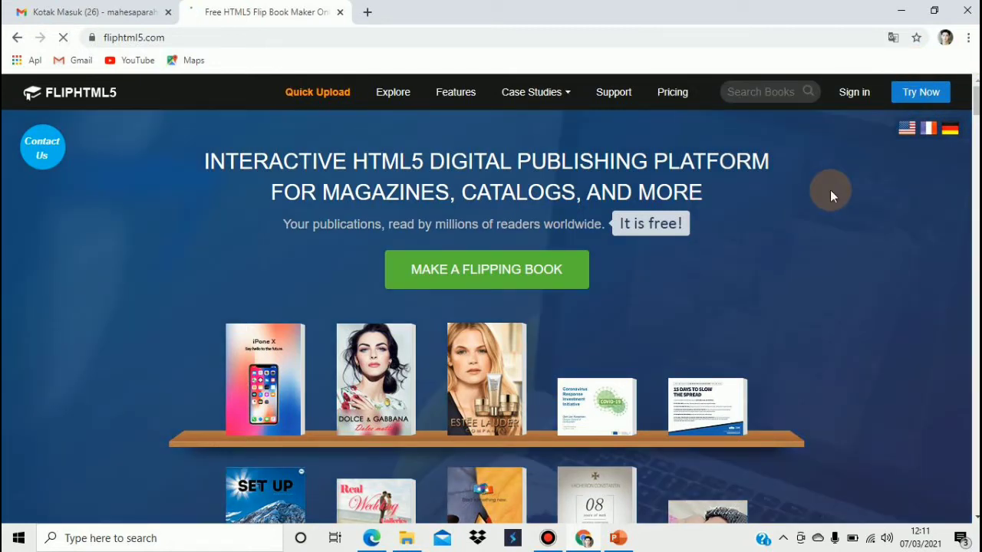
left_click(918, 98)
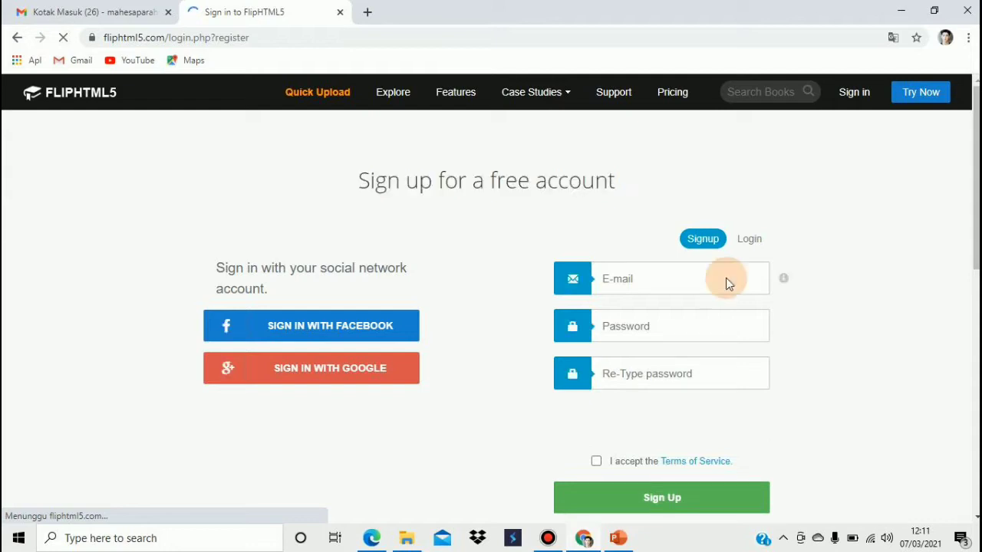
left_click(692, 277)
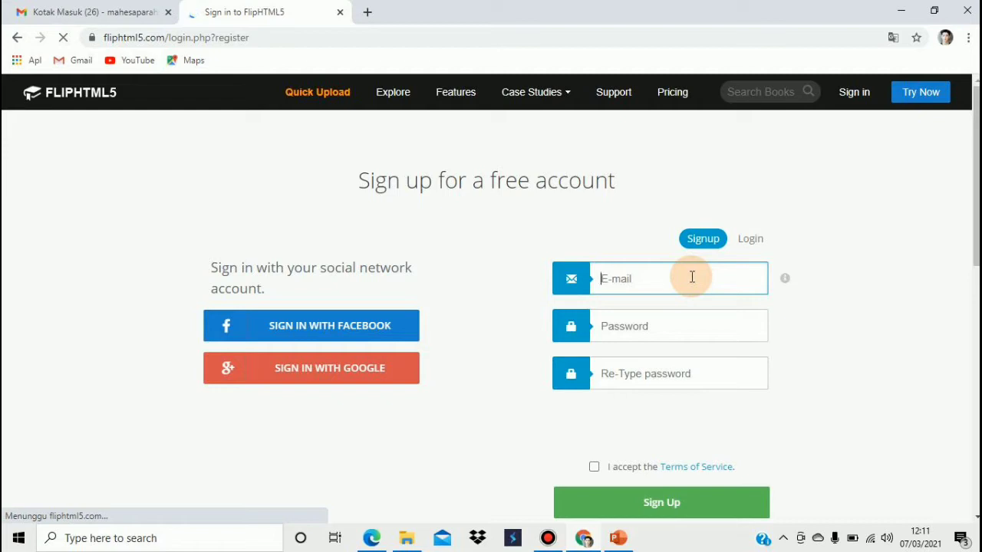
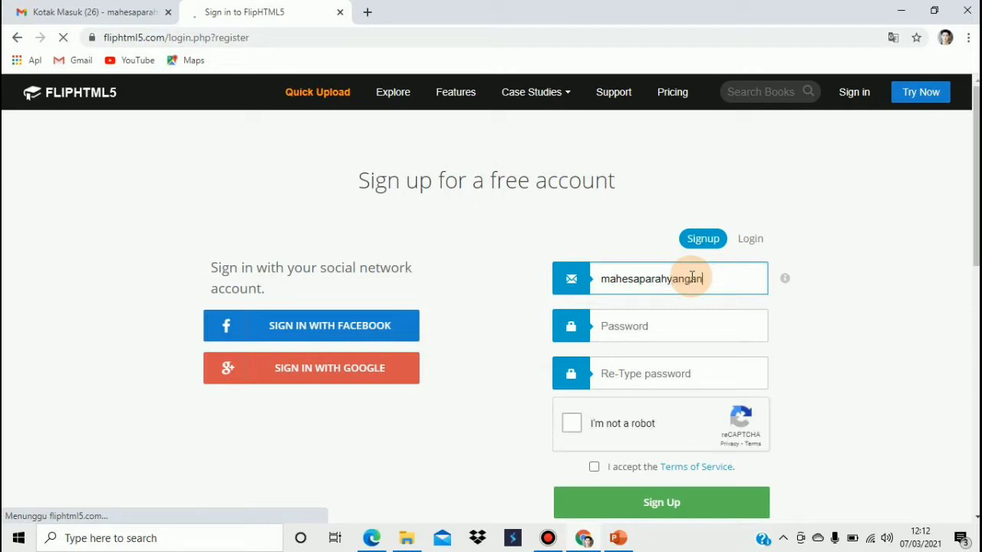
Enter the account e-mail address and a password, then retype the password to confirm it.
left_click(650, 329)
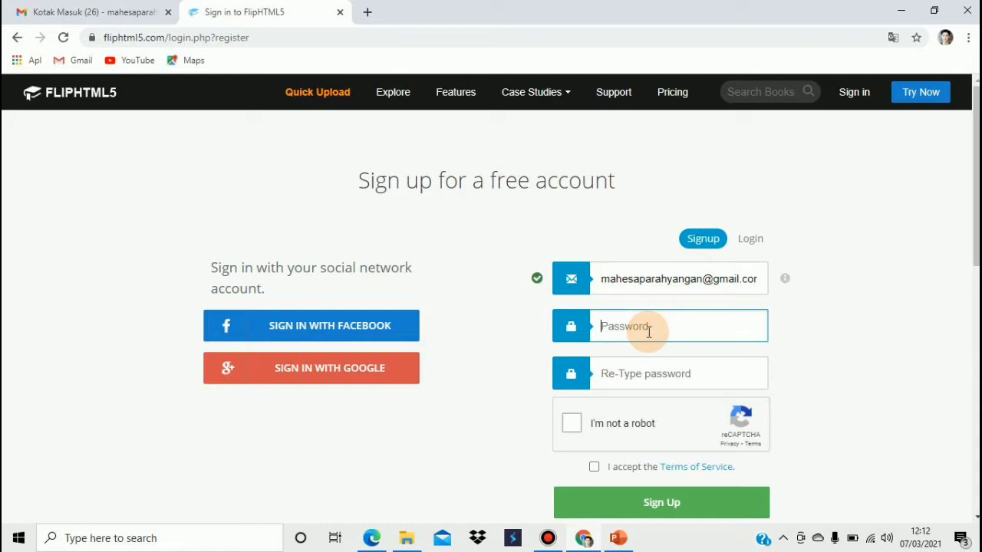
type("•••")
left_click(644, 370)
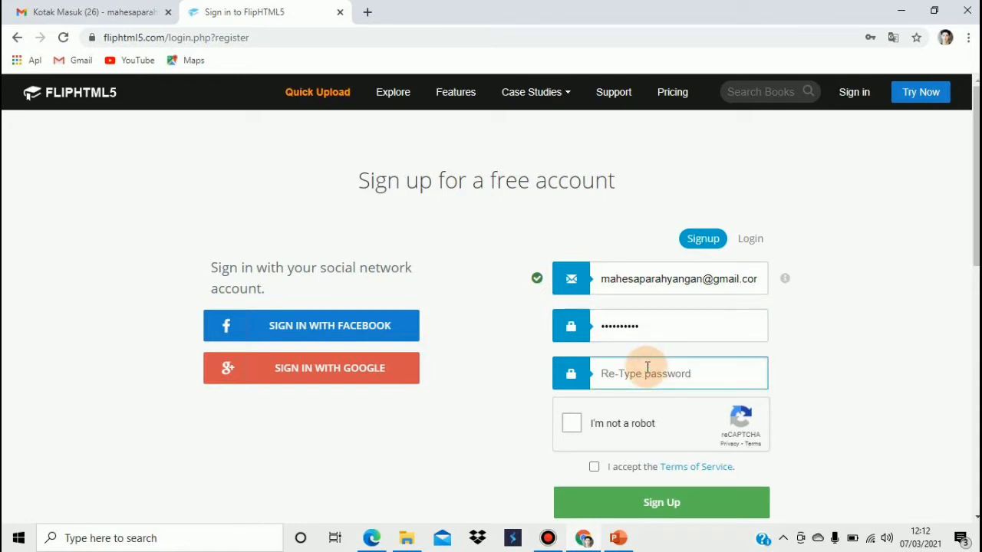
type("••")
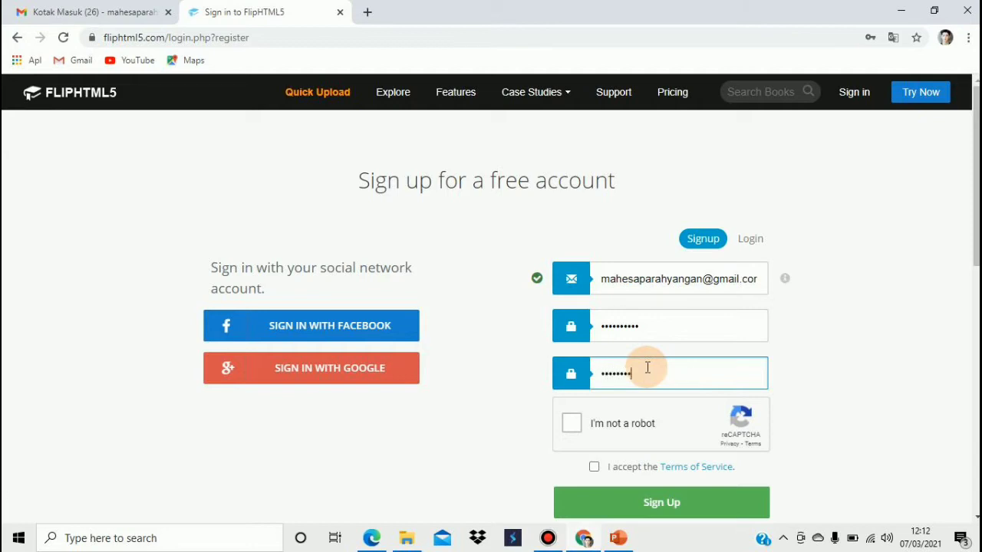
Tick I'm not a robot, accept the Terms of Service, and submit the sign-up form.
left_click(573, 424)
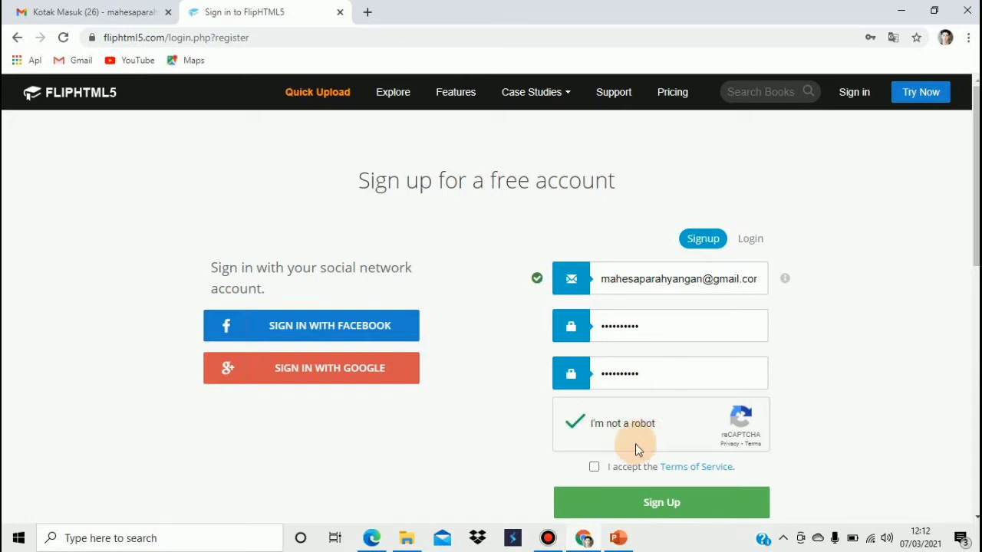
left_click(594, 467)
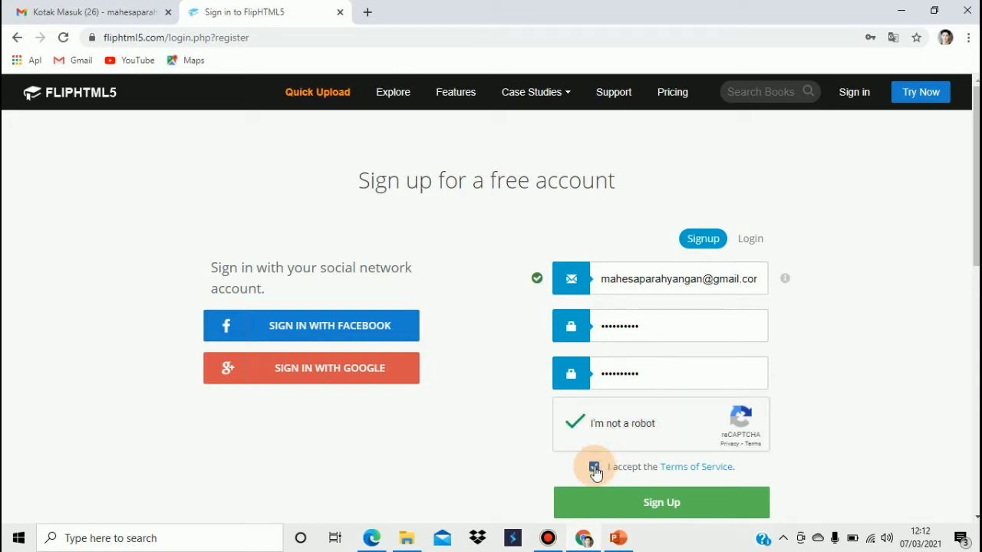
left_click(674, 506)
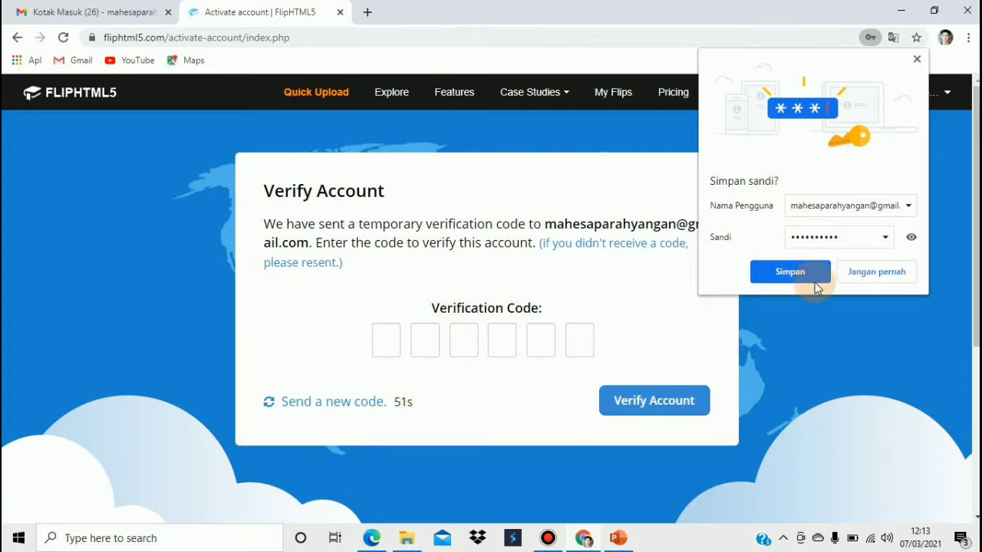
Let Chrome save the new password, dismiss the notice, and switch to the Gmail tab.
left_click(793, 277)
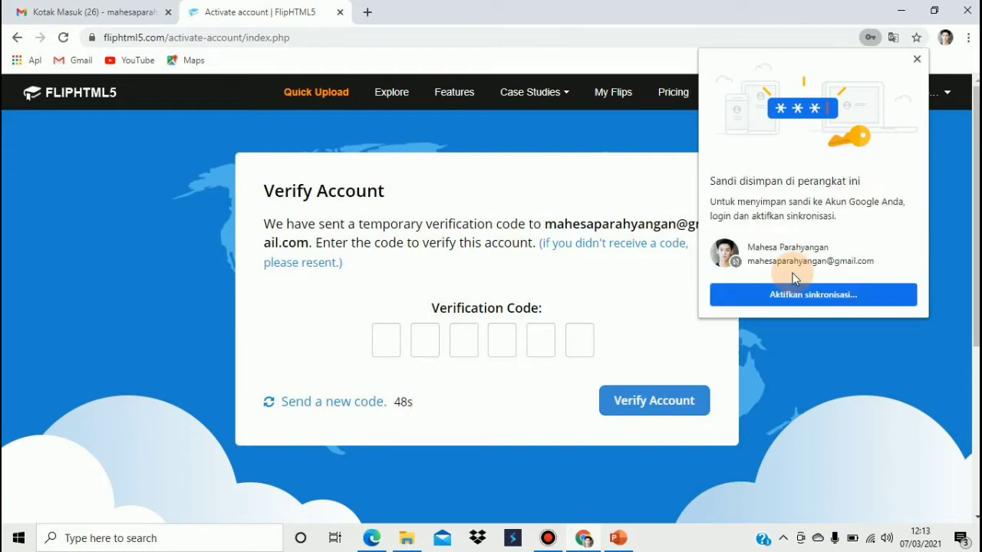
left_click(917, 59)
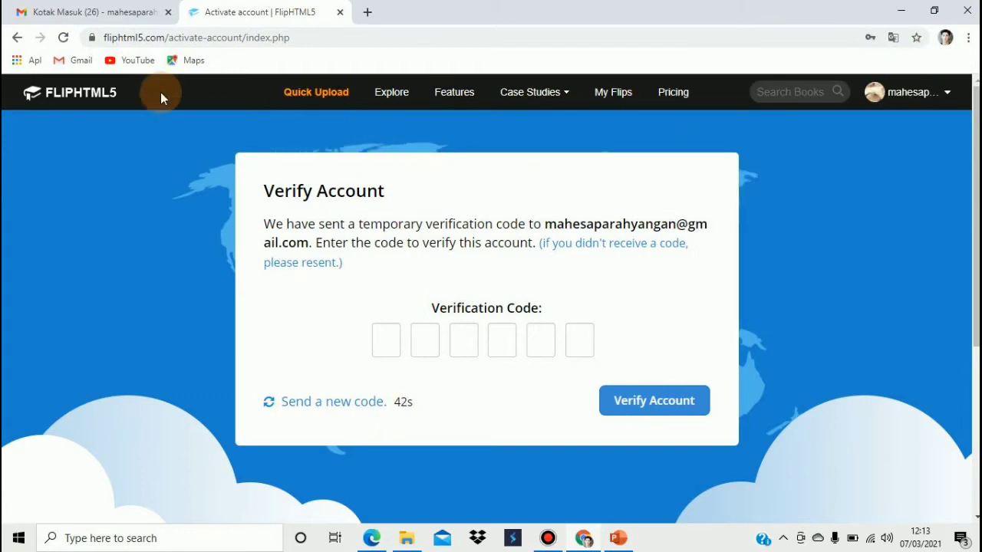
left_click(126, 13)
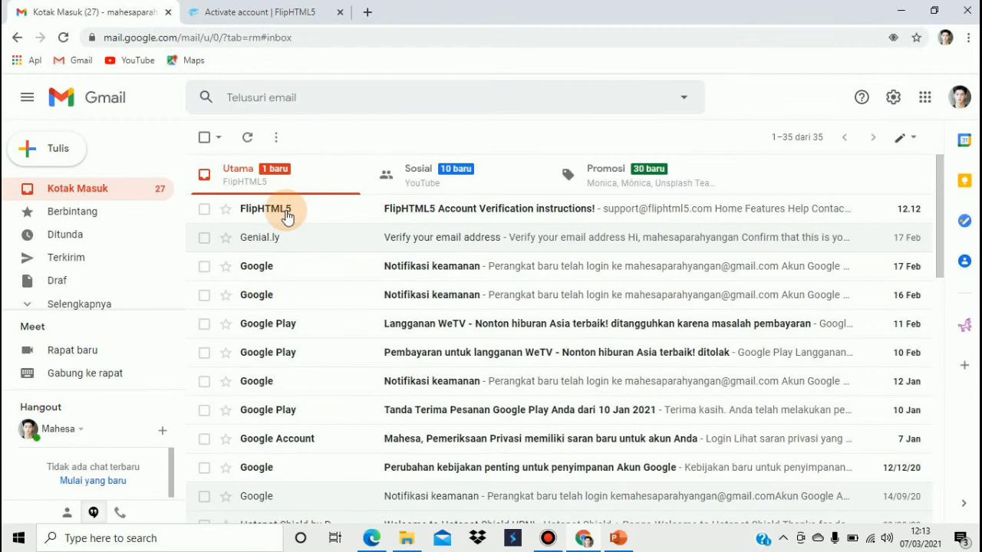
Open the FlipHTML5 Account Verification e-mail, select its six-digit code, and return to the verification page.
left_click(286, 215)
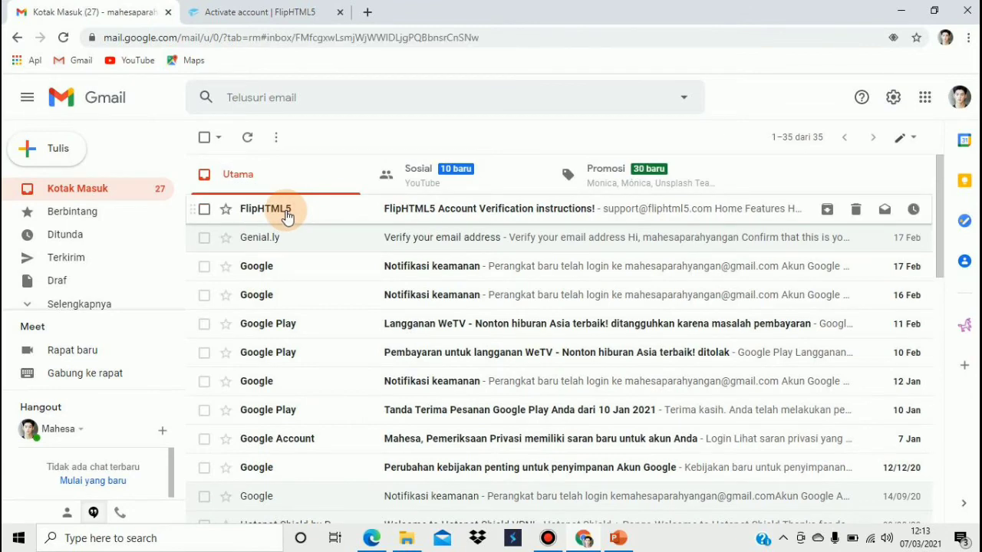
scroll(287, 211, "down", 1)
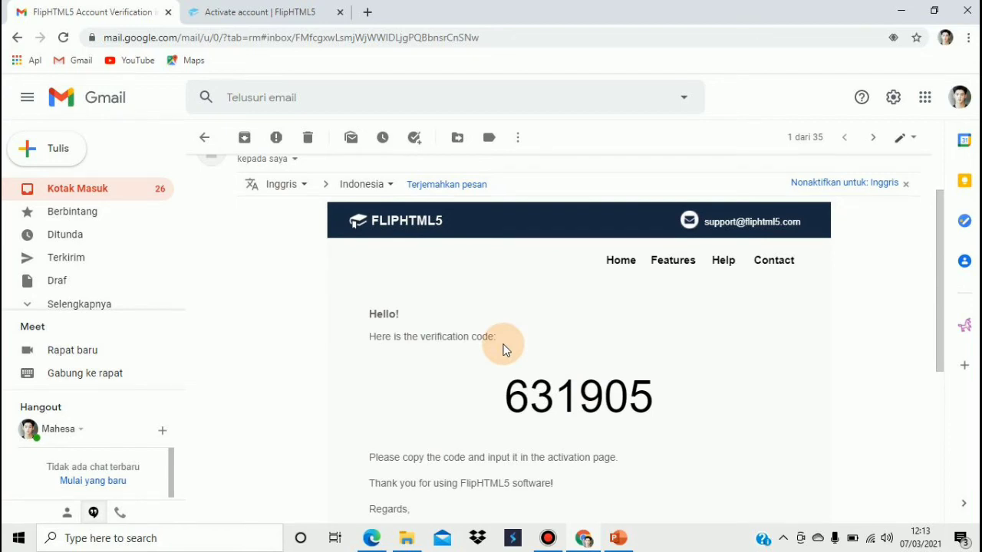
left_click_drag(527, 396, 626, 403)
left_click_drag(509, 397, 692, 421)
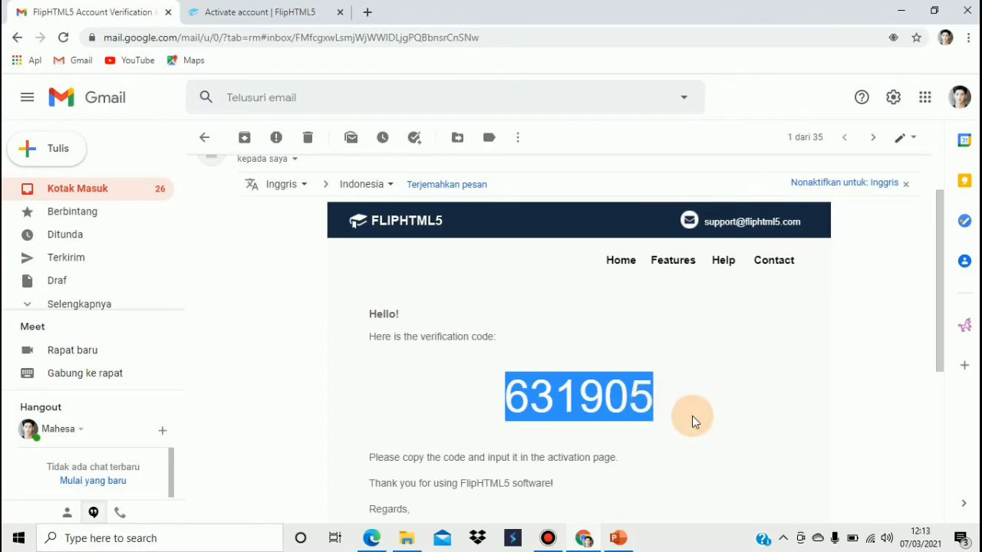
left_click(265, 13)
left_click(389, 340)
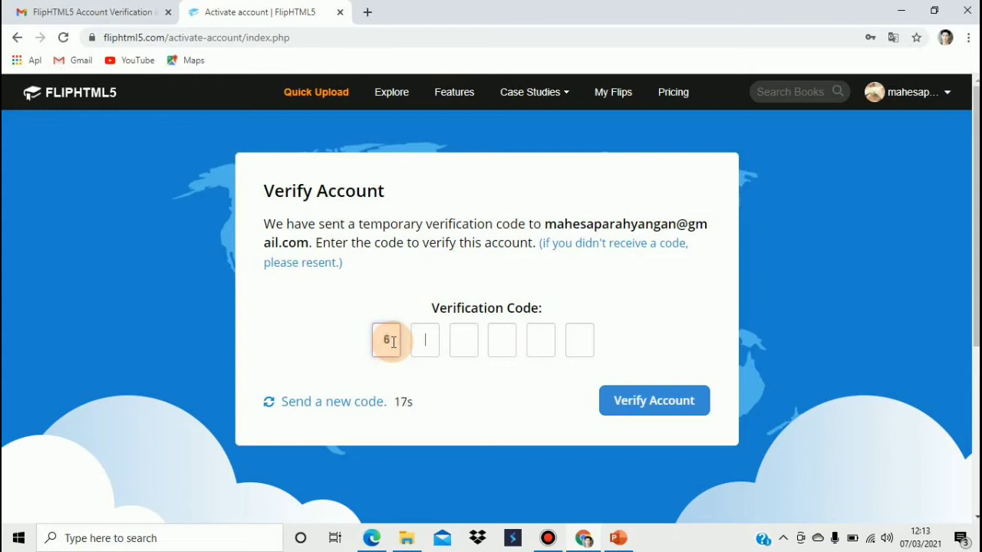
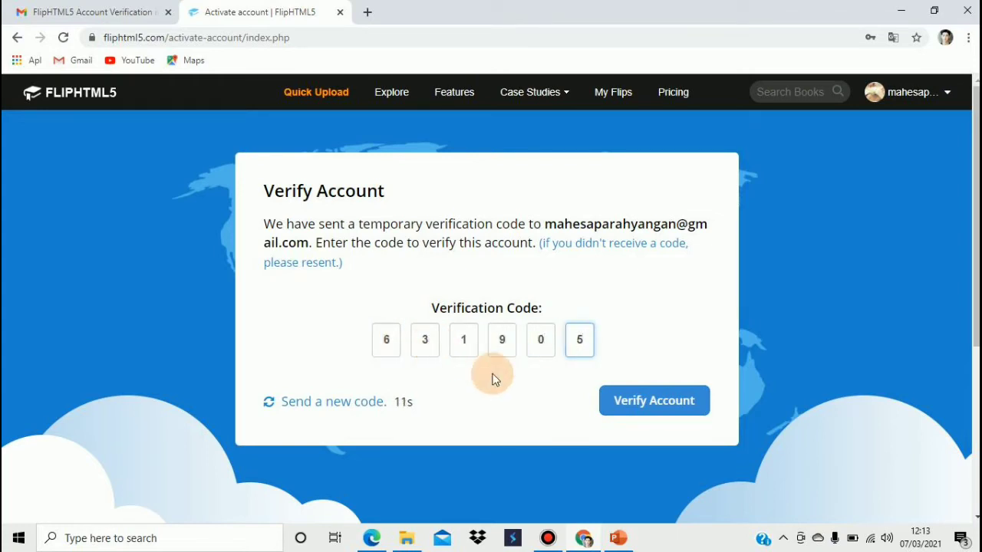
Enter the e-mailed verification code, activate the account, and start choosing a PDF to upload.
left_click(629, 405)
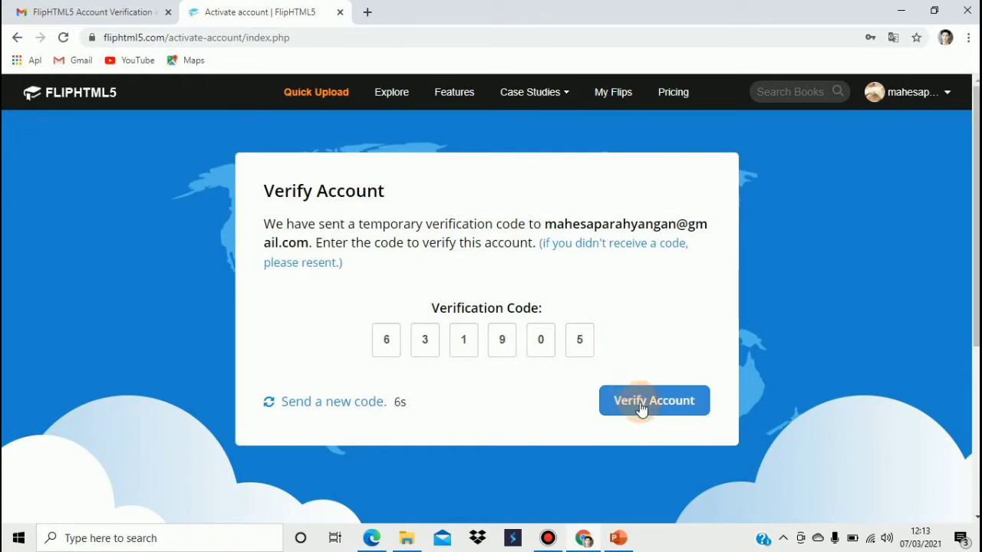
left_click(641, 409)
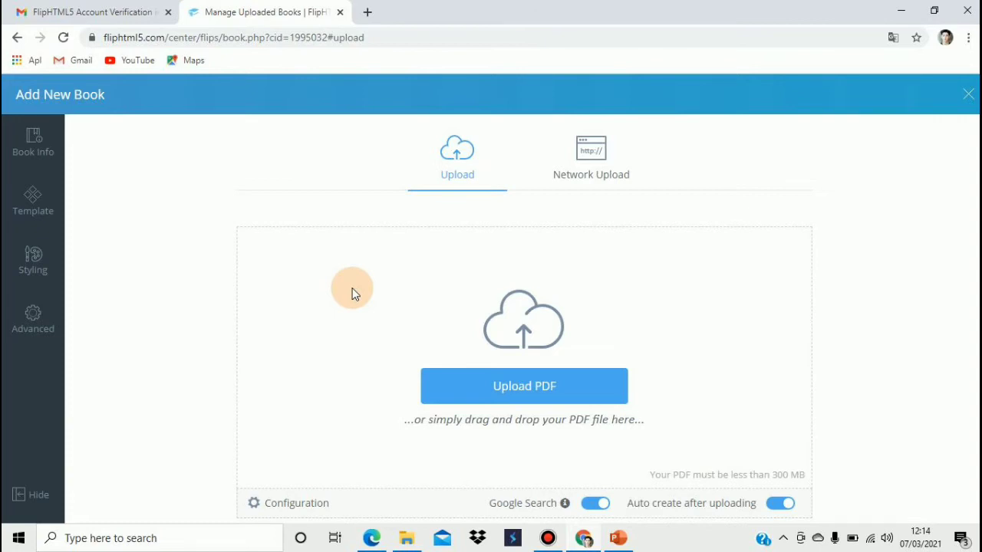
left_click(520, 389)
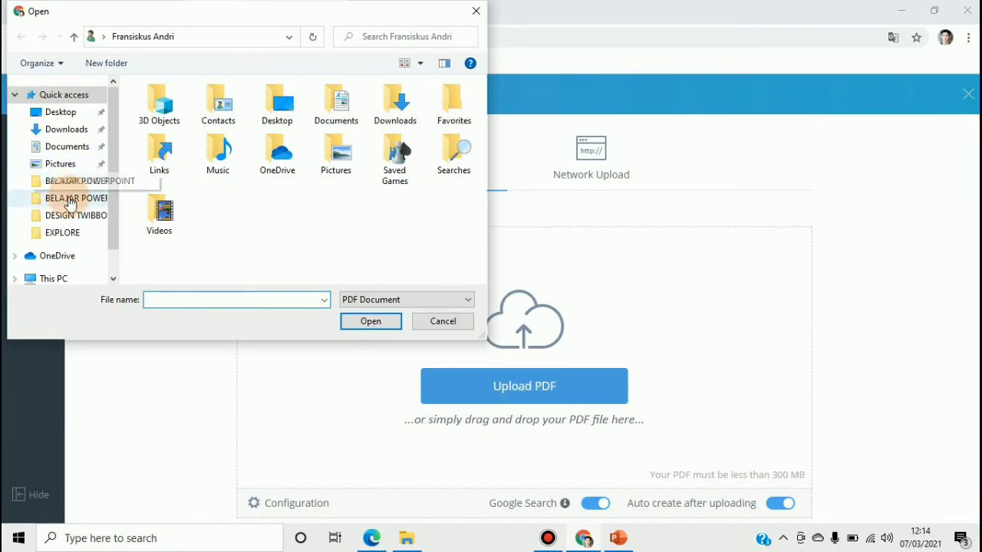
Upload MASTER BUKU 51 PDF from the BELAJAR POWERPOINT folder.
left_click(69, 198)
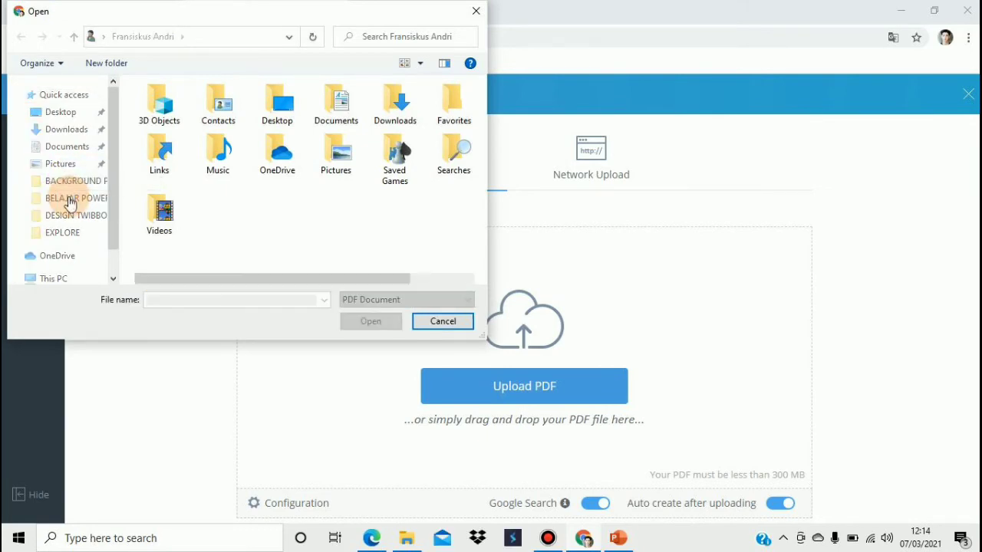
left_click(187, 227)
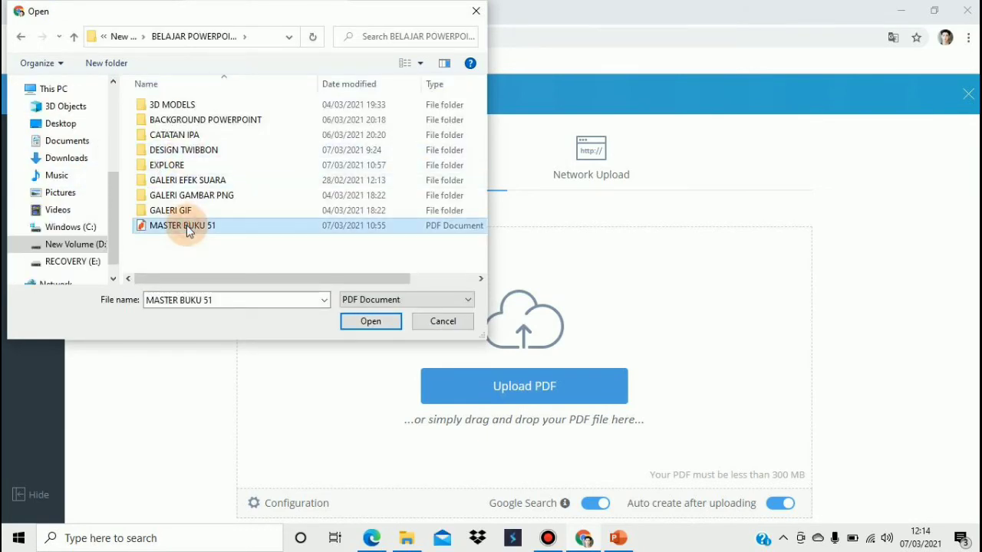
left_click(371, 323)
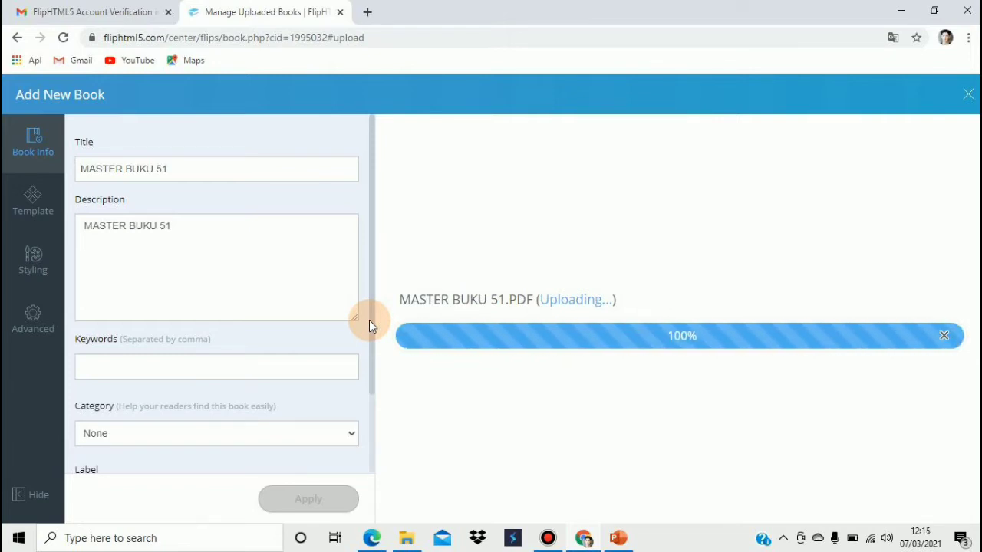
Append DESIGN GRAFIS to the title and replace the description with 'Panduan belajar design'.
left_click(184, 171)
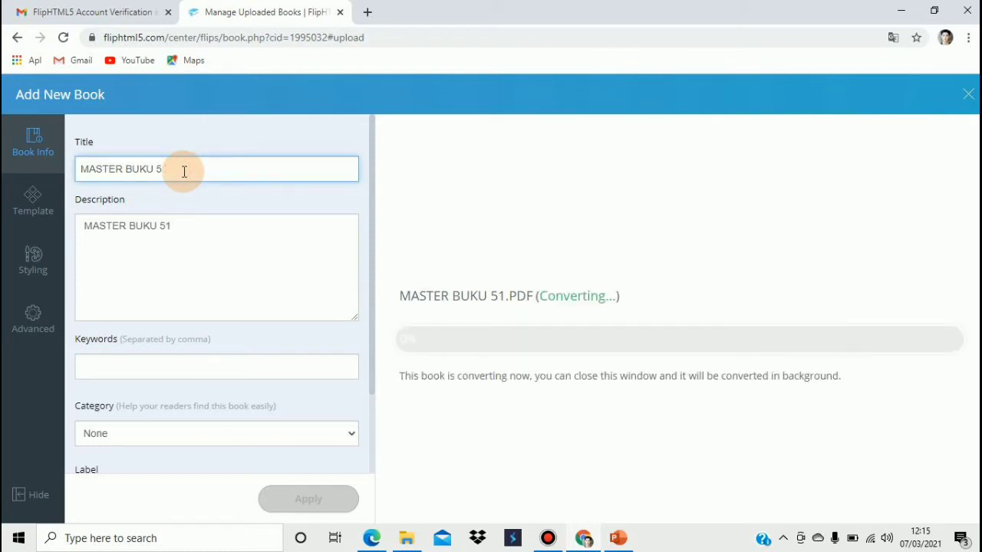
type("DE")
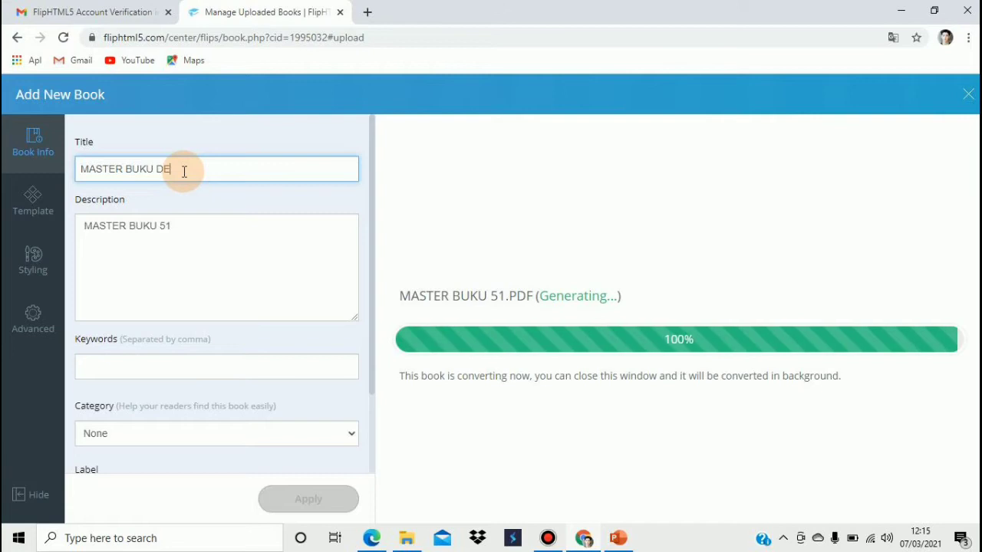
type("SIGN")
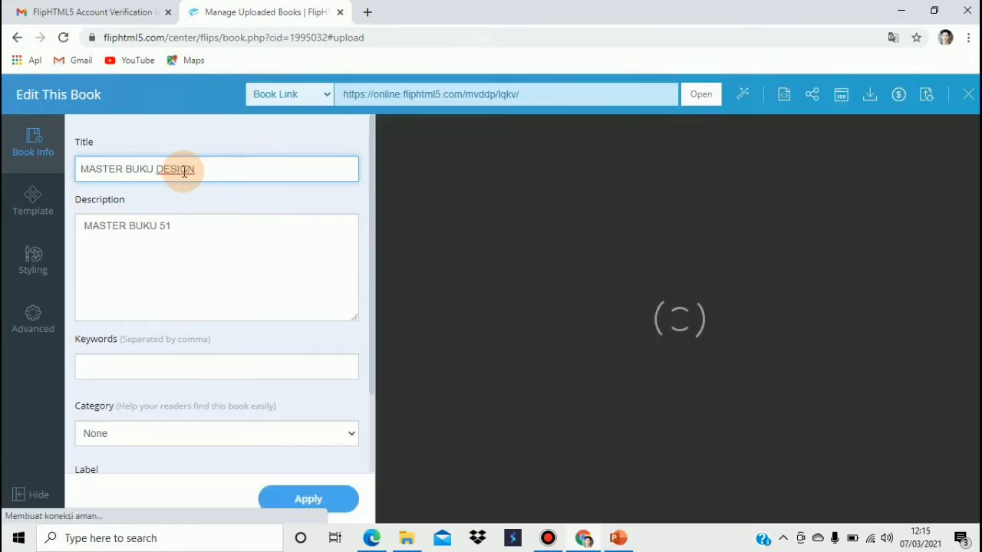
type(" GRAFIS")
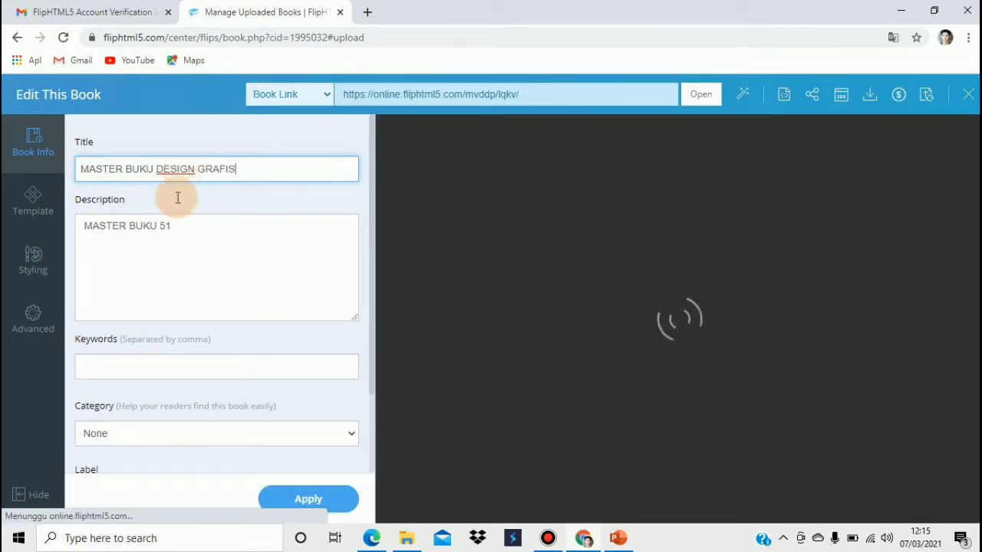
left_click_drag(187, 228, 82, 230)
type("Pan")
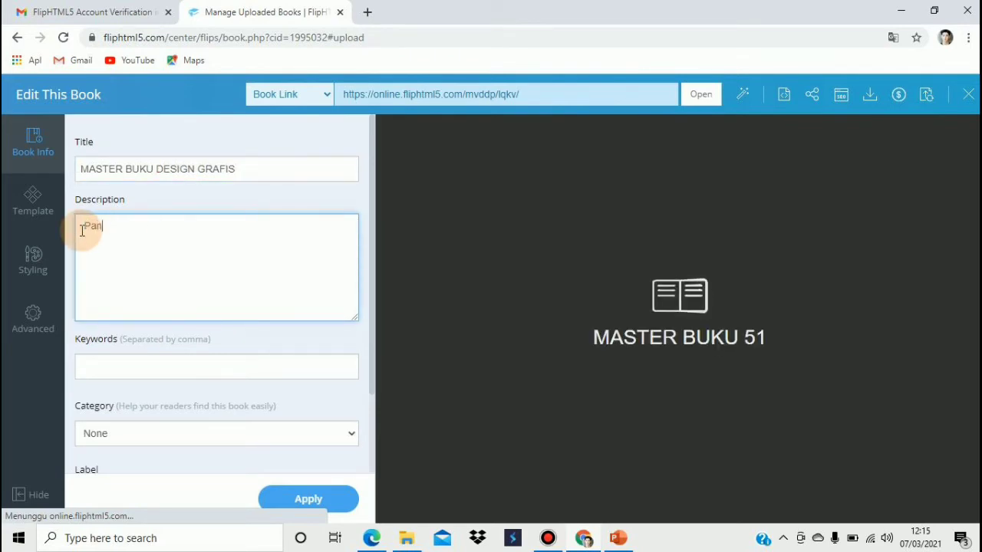
type("dua")
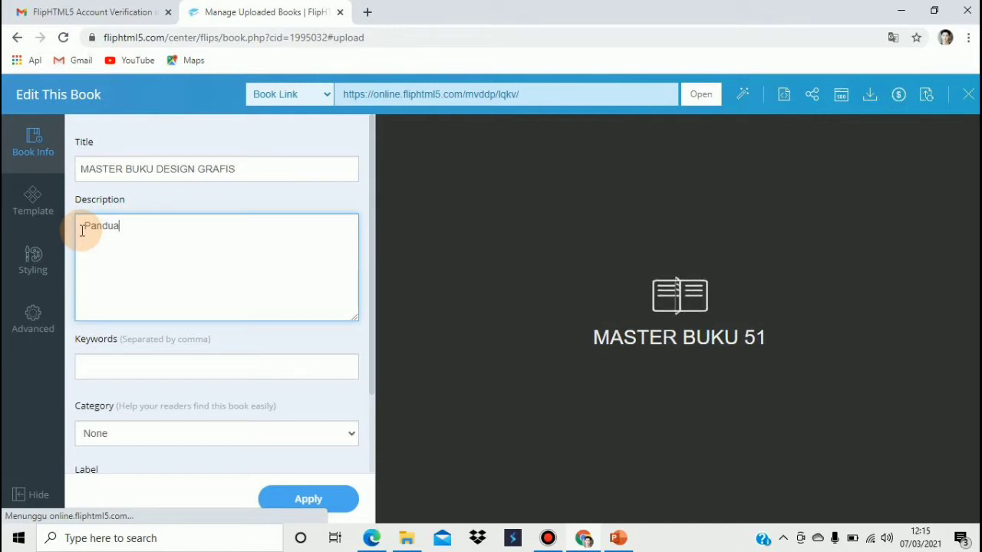
type("n belajar design")
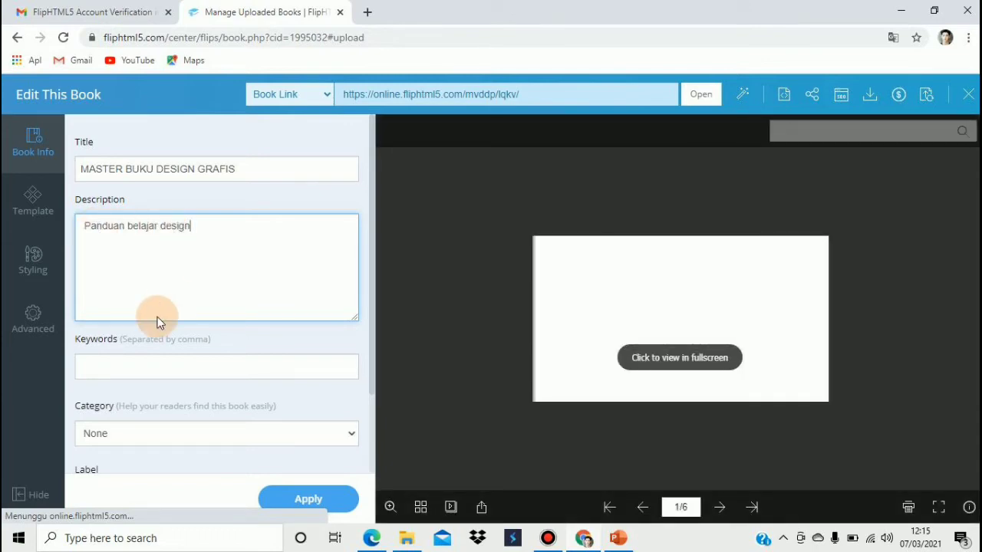
scroll(176, 303, "down", 3)
Choose Art from the Category list and apply the book information.
left_click(188, 269)
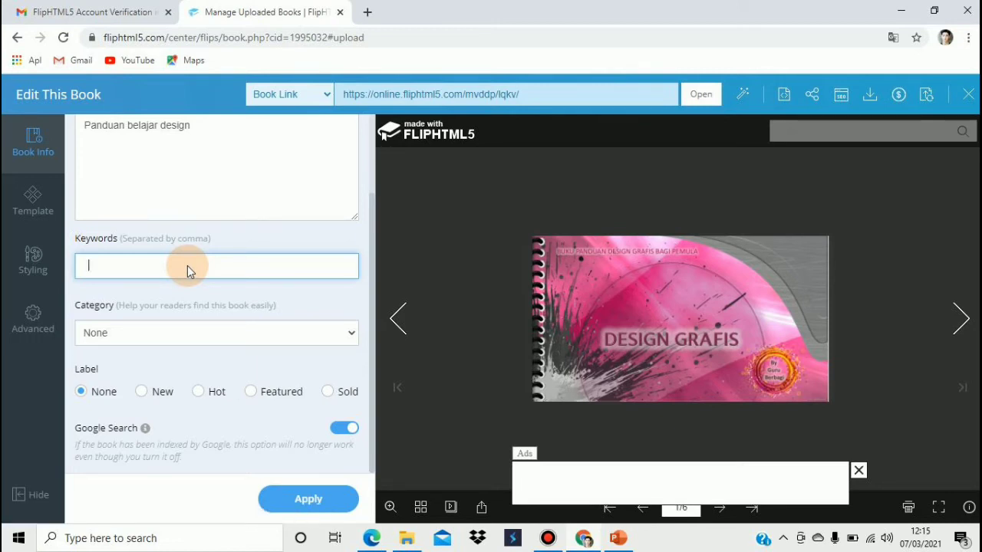
left_click(189, 336)
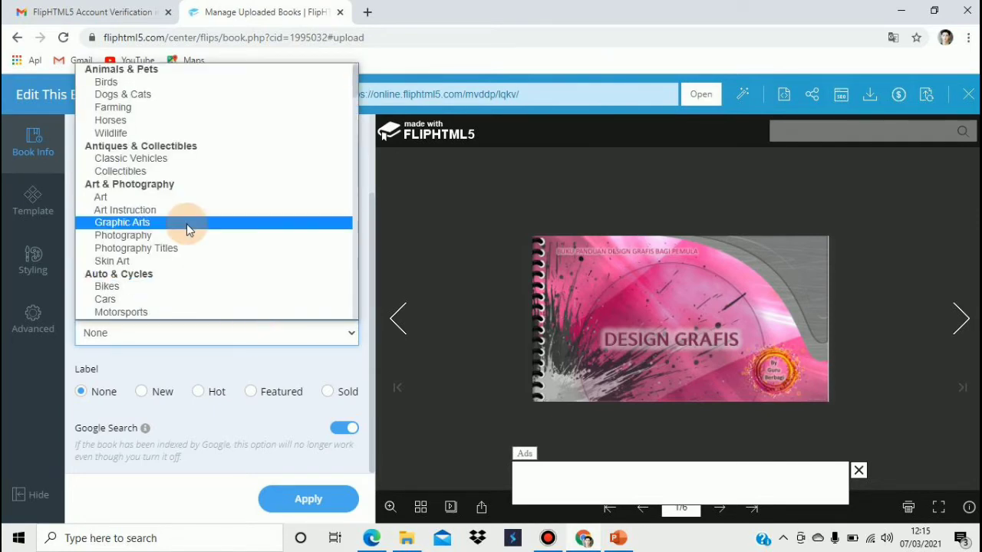
scroll(172, 170, "up", 1)
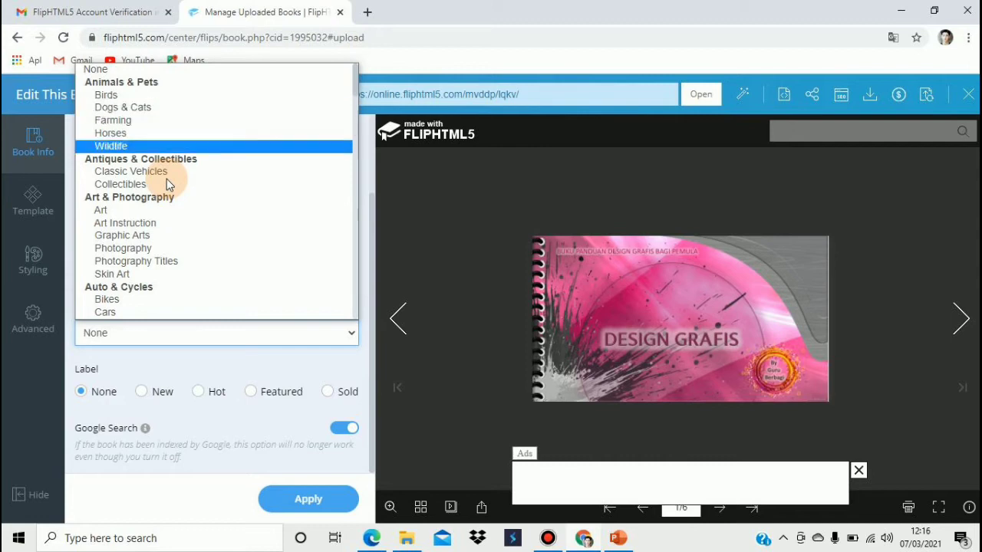
scroll(168, 183, "down", 3)
scroll(169, 184, "up", 3)
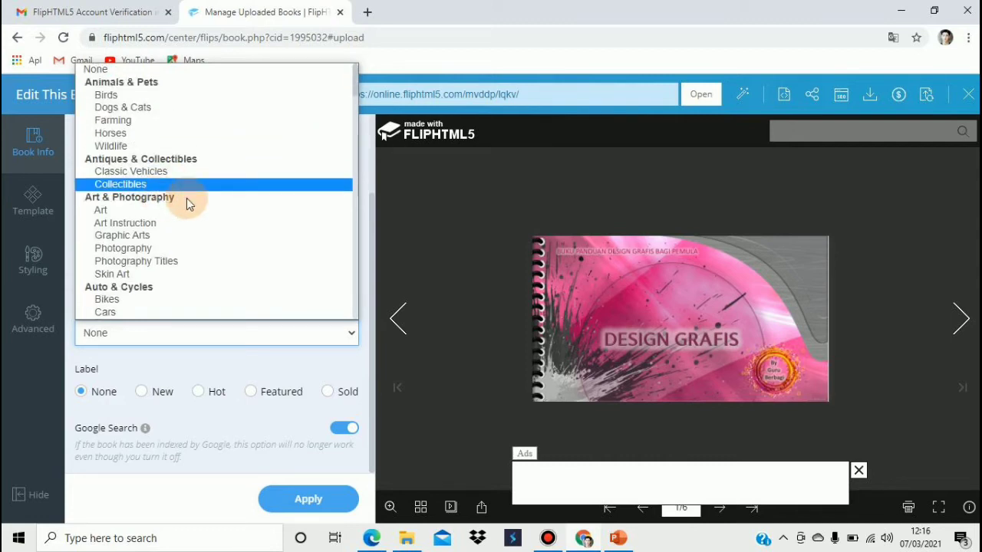
left_click(108, 208)
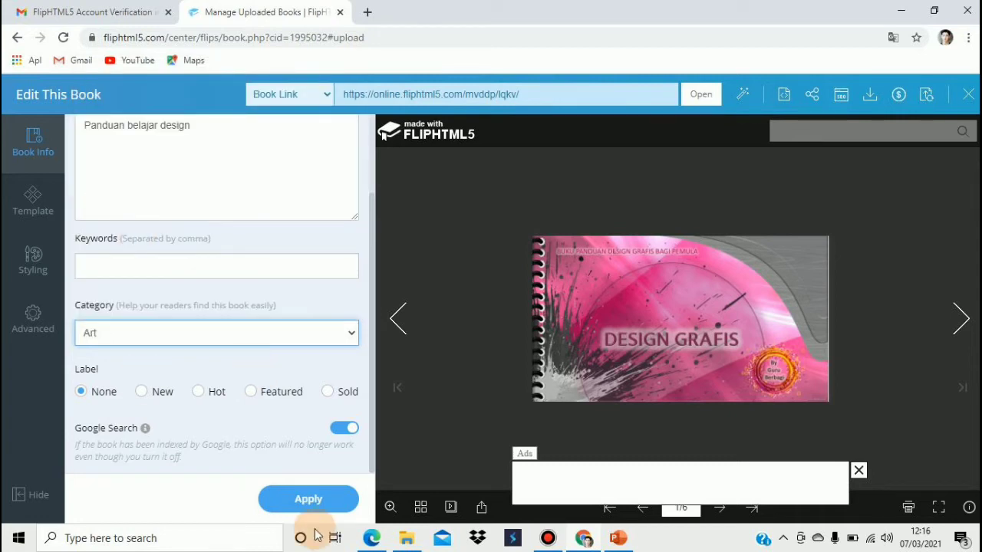
left_click(309, 500)
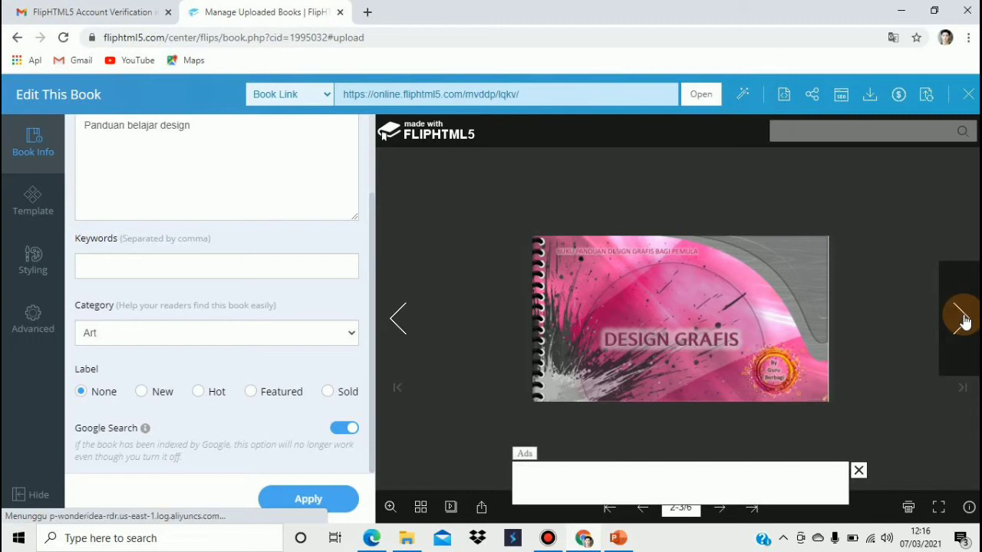
Page the flipbook preview through to page 6/6, closing the ad, then view it fullscreen.
left_click(961, 314)
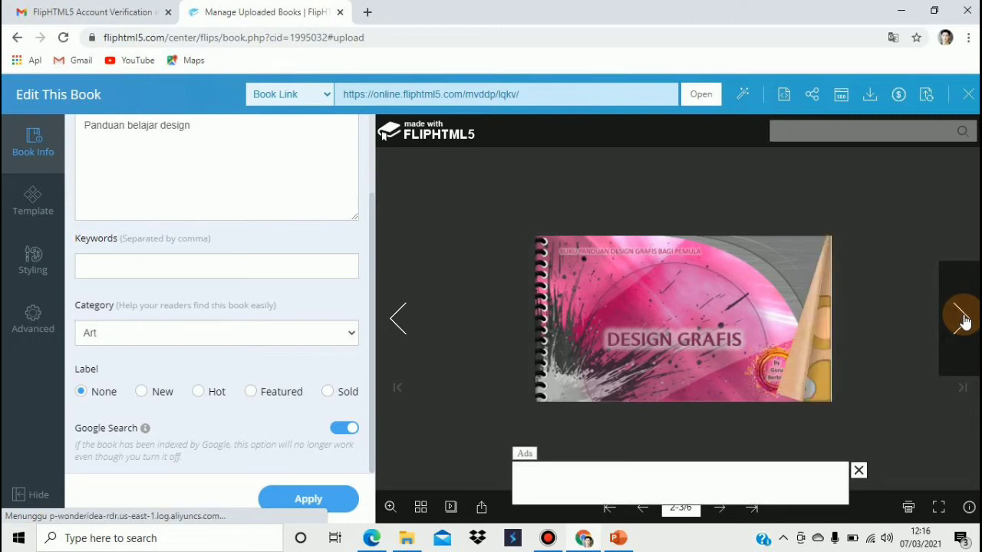
left_click(860, 470)
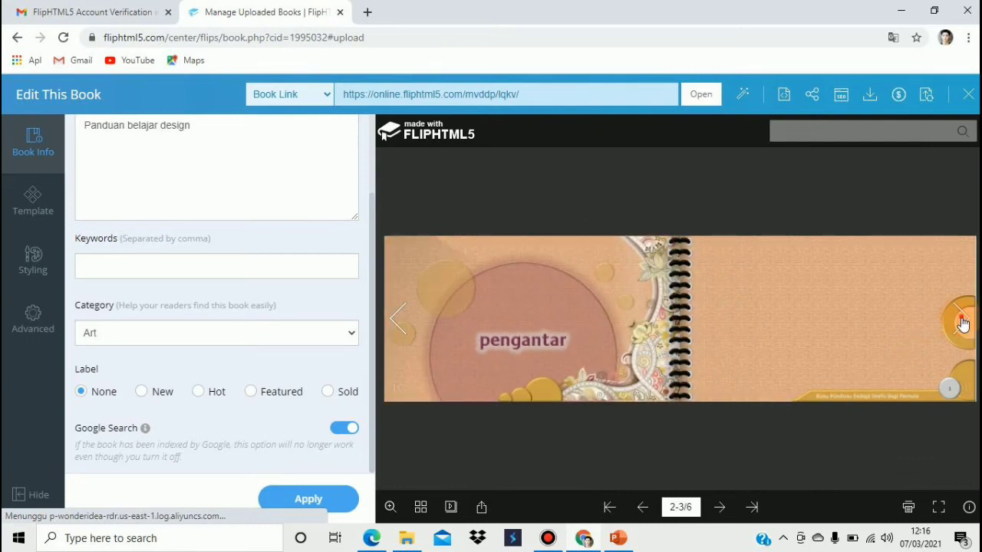
left_click(962, 323)
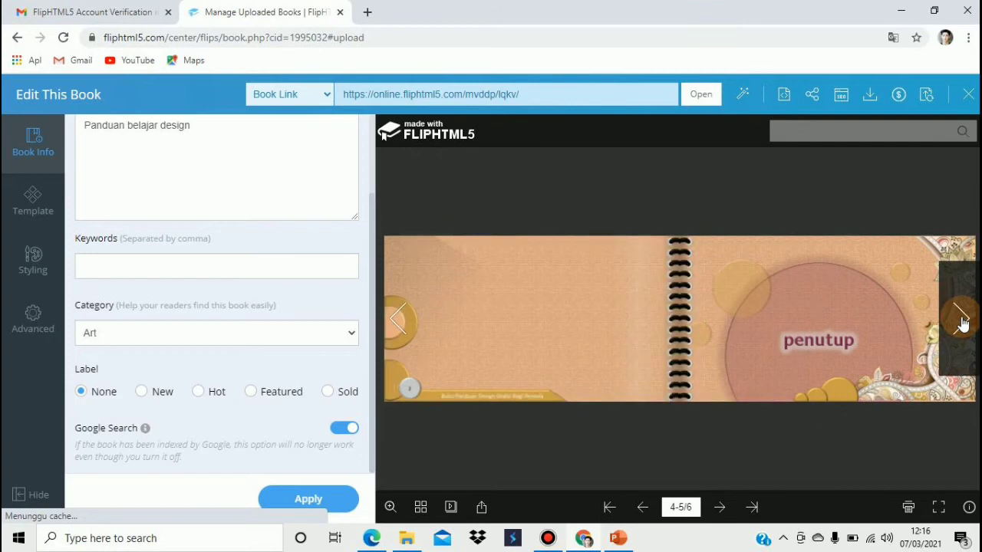
left_click(962, 323)
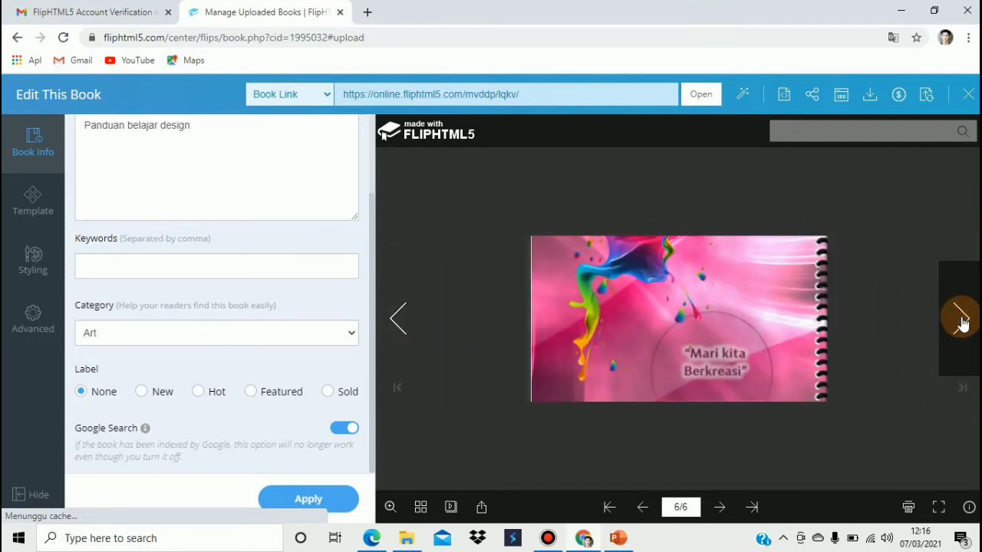
left_click(937, 508)
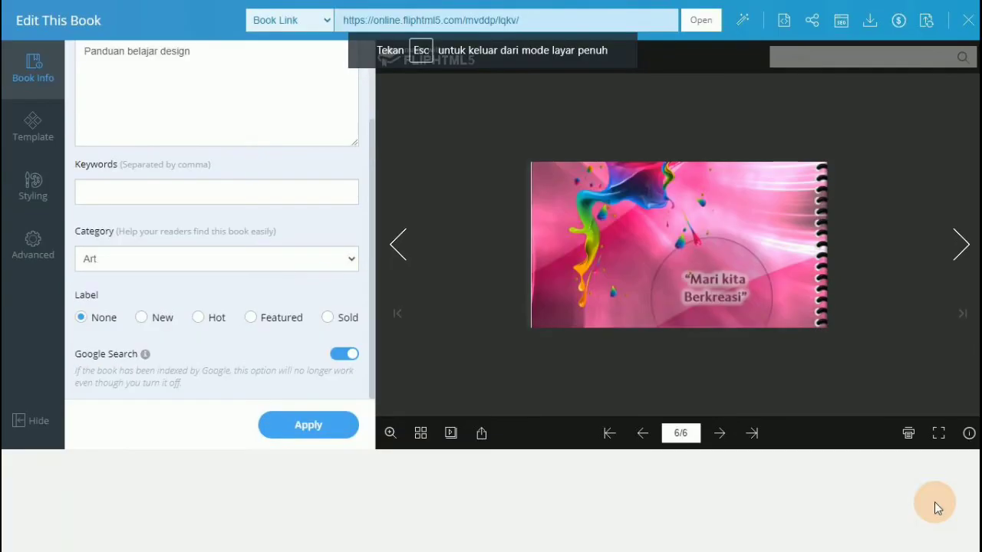
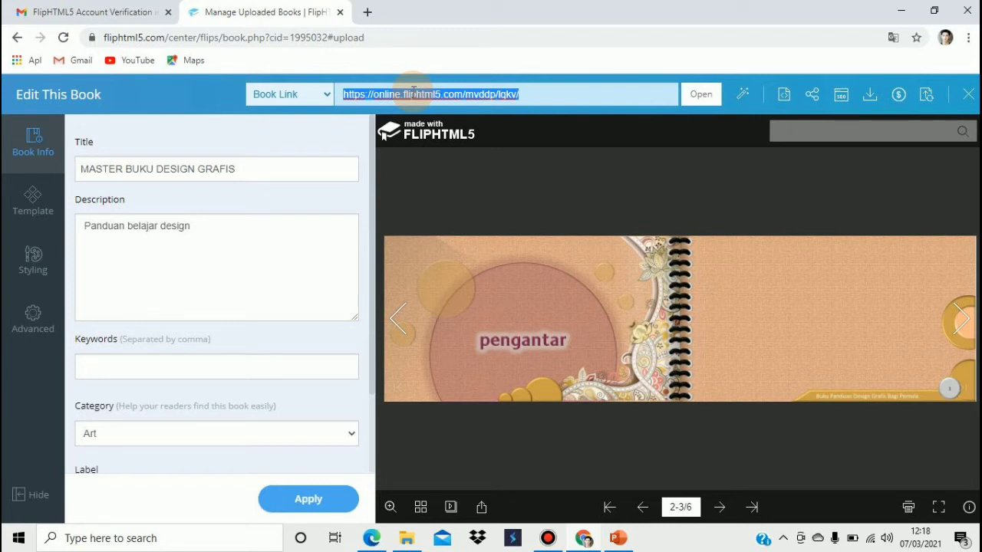
Copy the book's online link and bring up the Free Templates list.
right_click(414, 95)
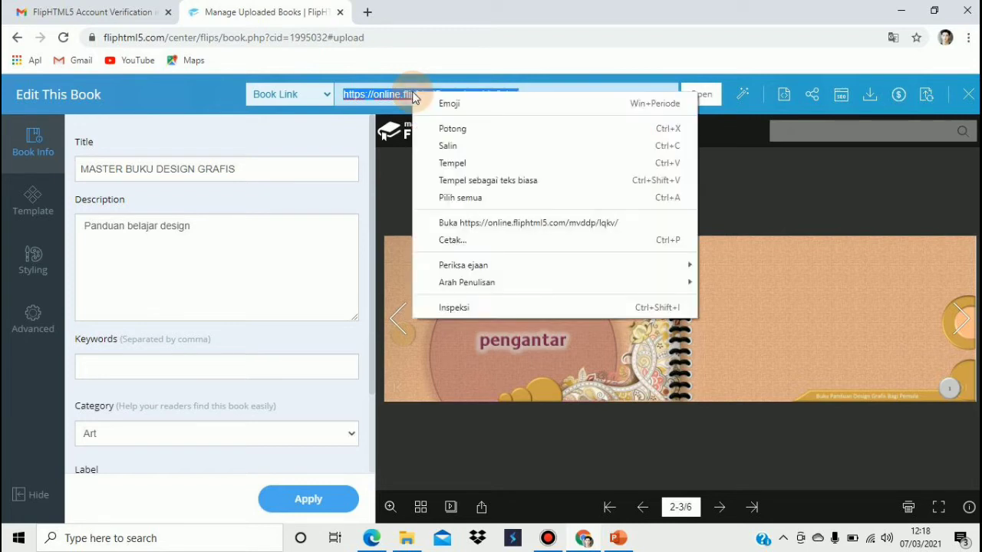
left_click(461, 145)
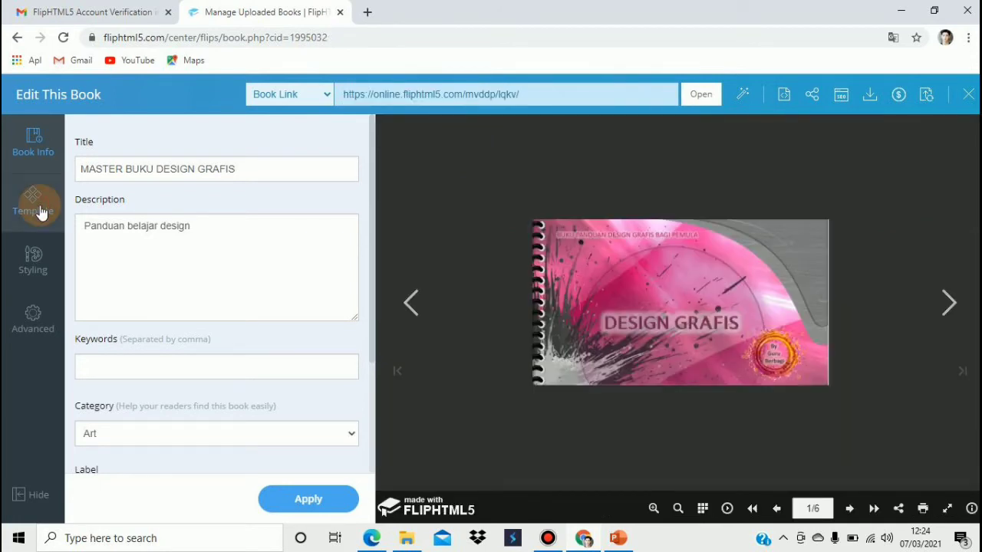
left_click(41, 212)
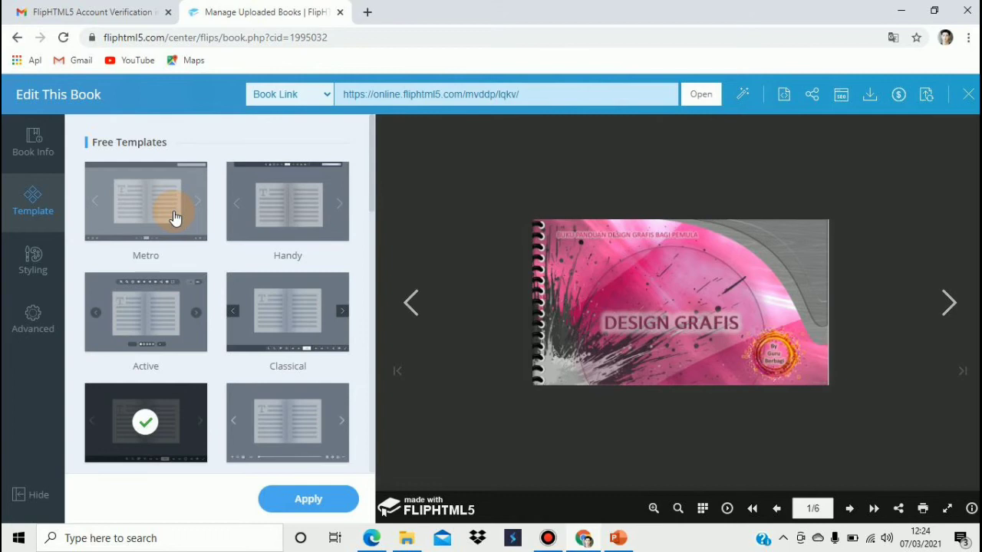
Apply the Active free template to the flipbook.
scroll(175, 216, "down", 4)
scroll(174, 211, "down", 1)
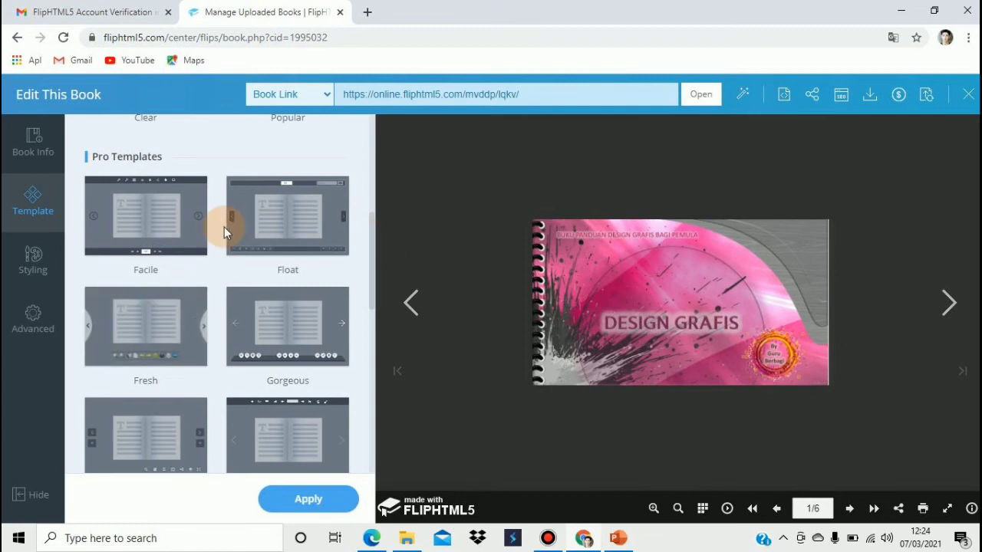
scroll(188, 244, "up", 5)
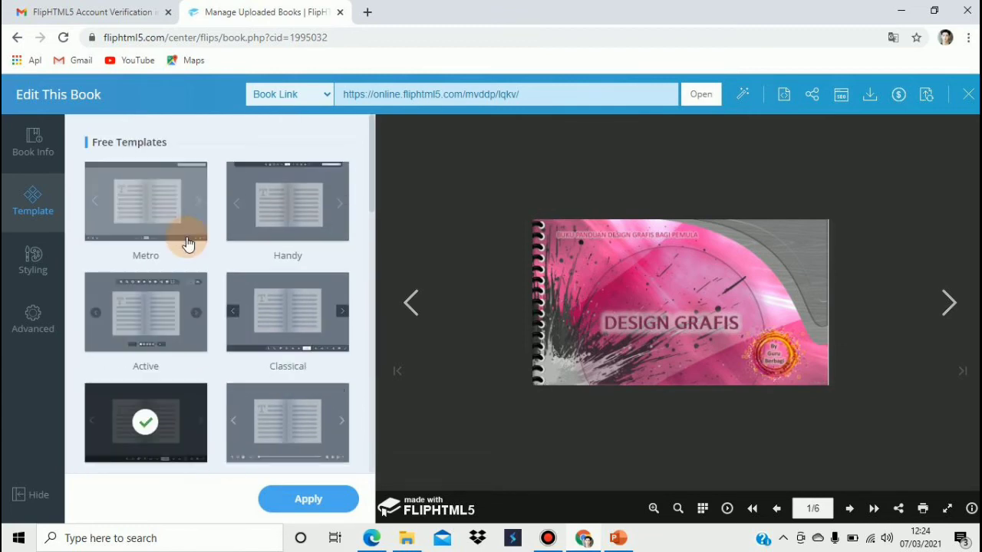
left_click(157, 325)
left_click(306, 499)
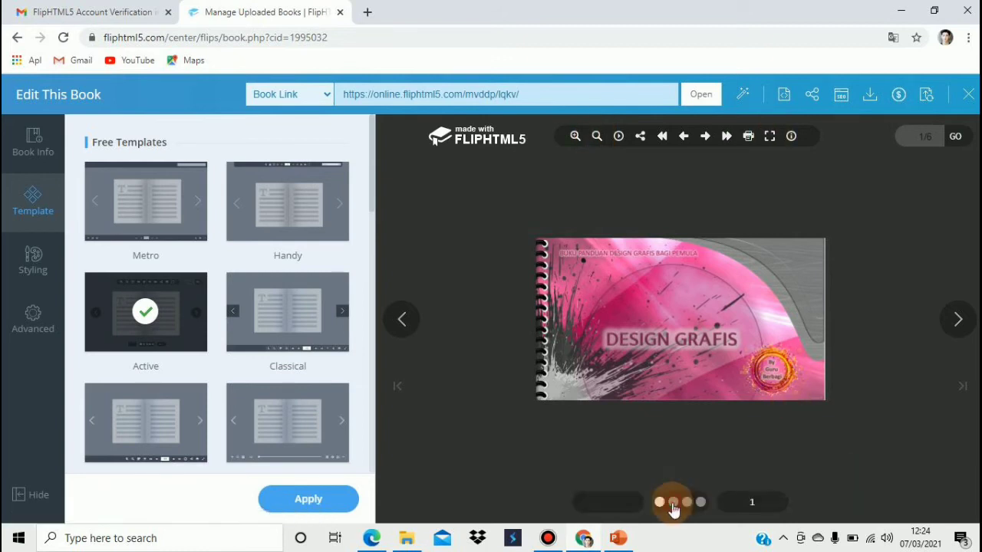
Turn the preview to pages 2-3 and show the Styling system themes.
mouse_move(674, 509)
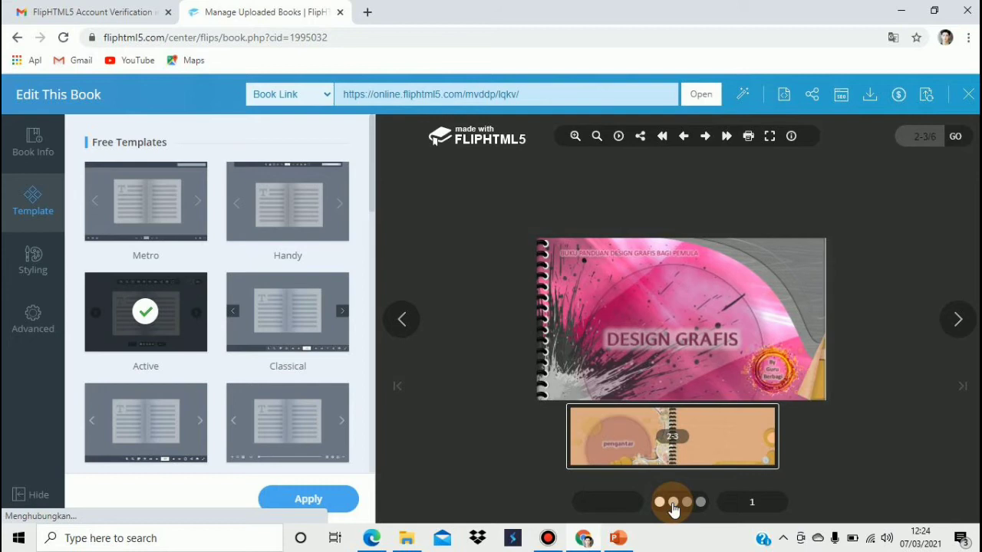
left_click(673, 502)
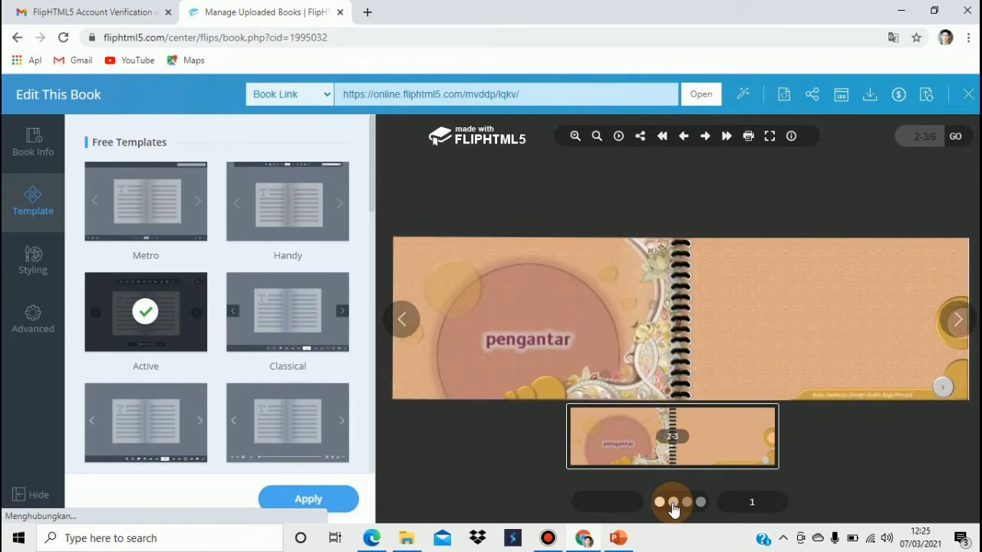
left_click(32, 265)
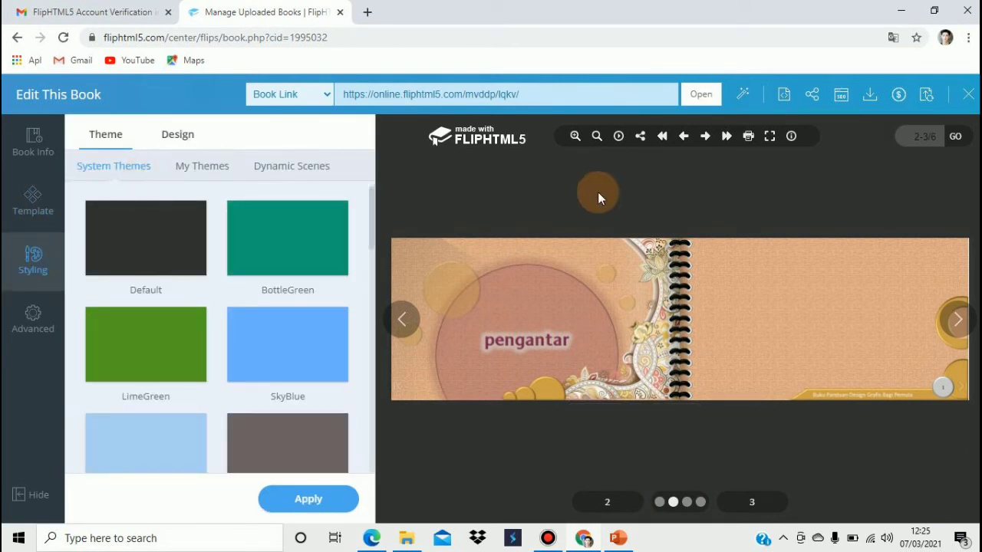
Try the BottleGreen theme, settle on WaterDrop, and preview the flipbook full screen.
left_click(302, 260)
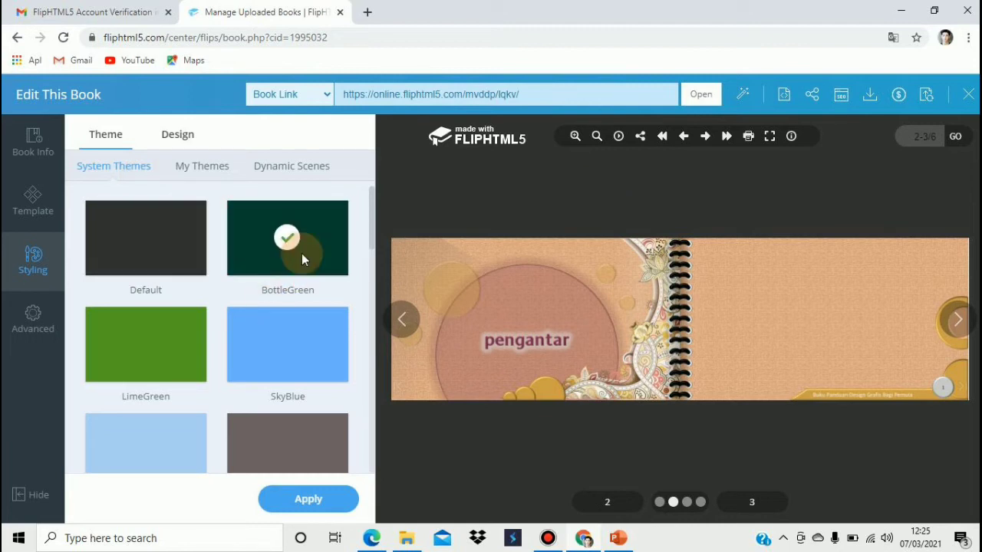
left_click(321, 500)
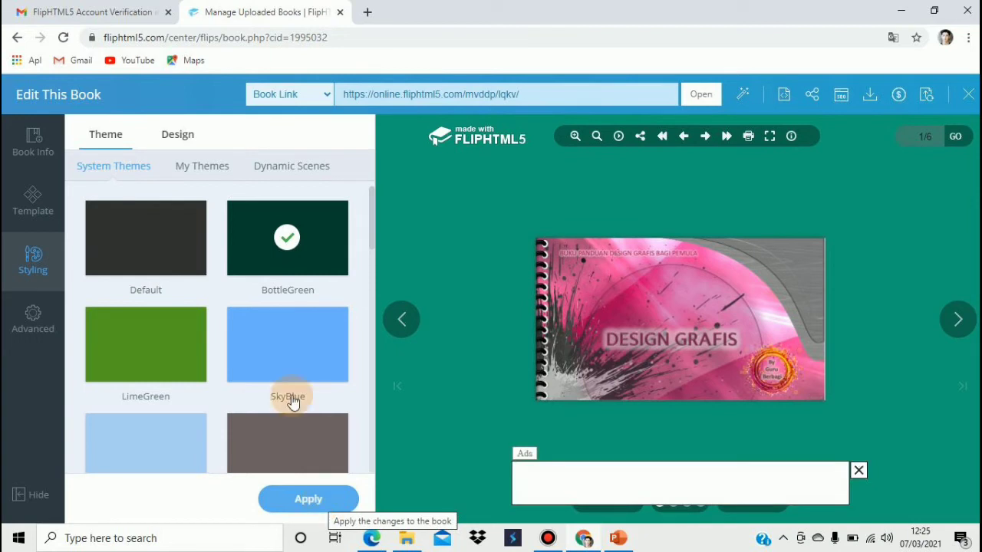
scroll(292, 402, "down", 7)
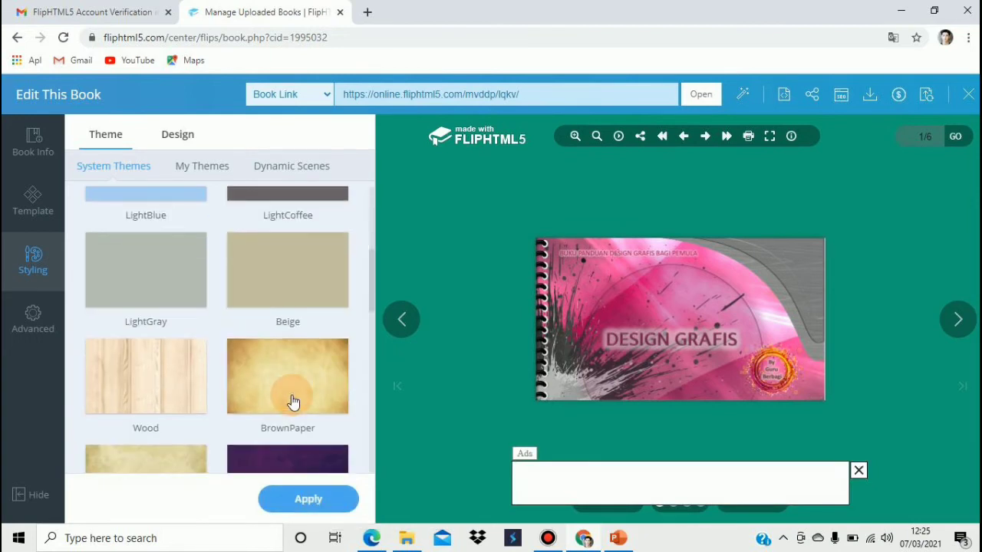
scroll(292, 402, "down", 6)
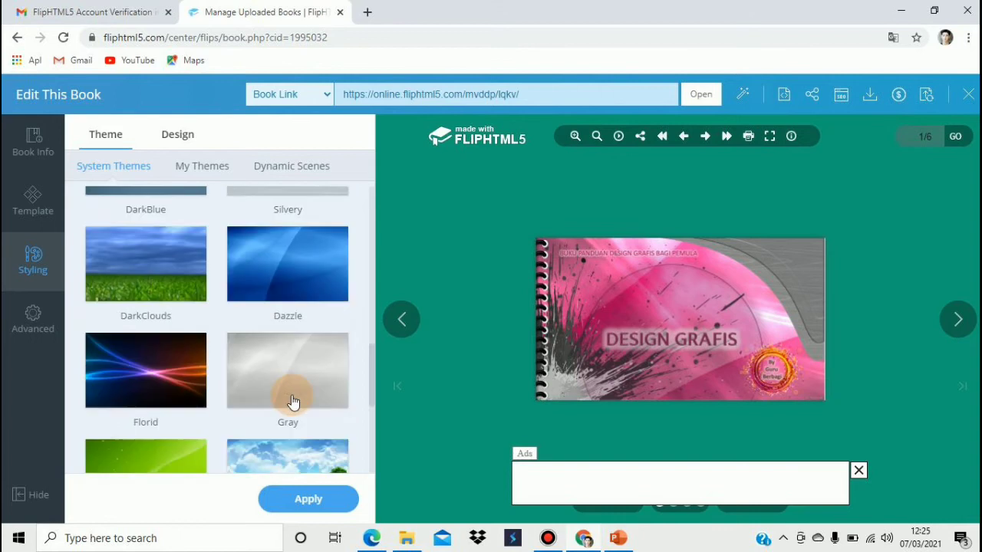
scroll(291, 401, "down", 1)
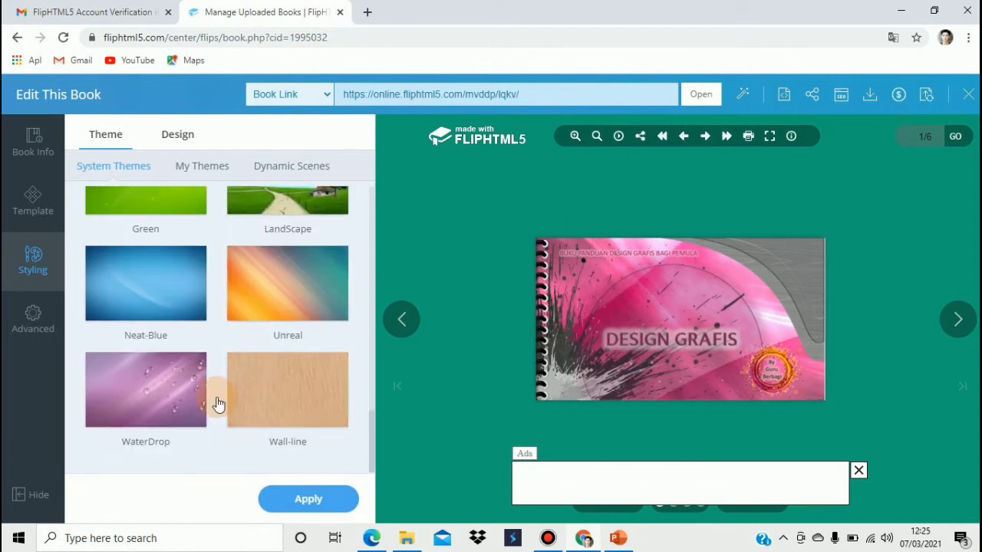
left_click(153, 387)
left_click(330, 499)
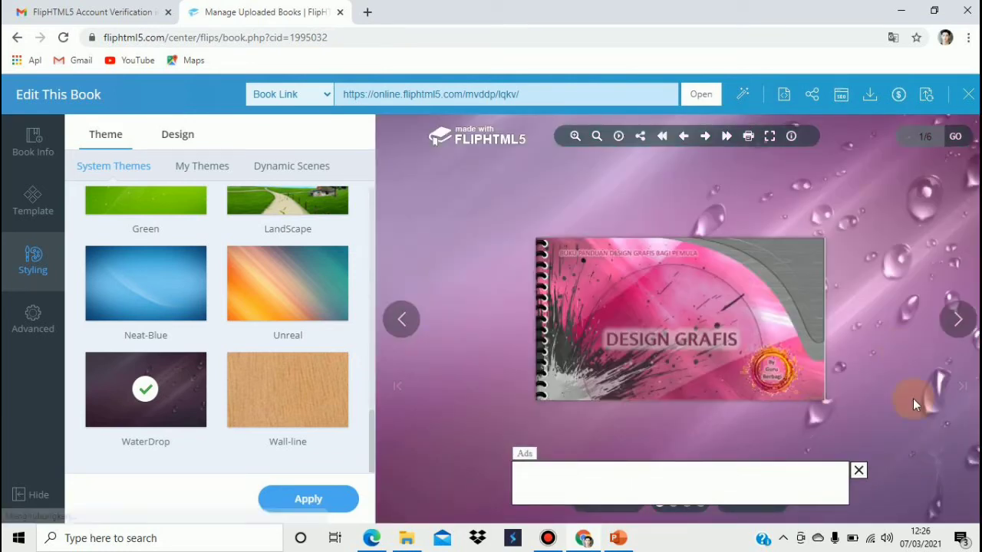
left_click(857, 471)
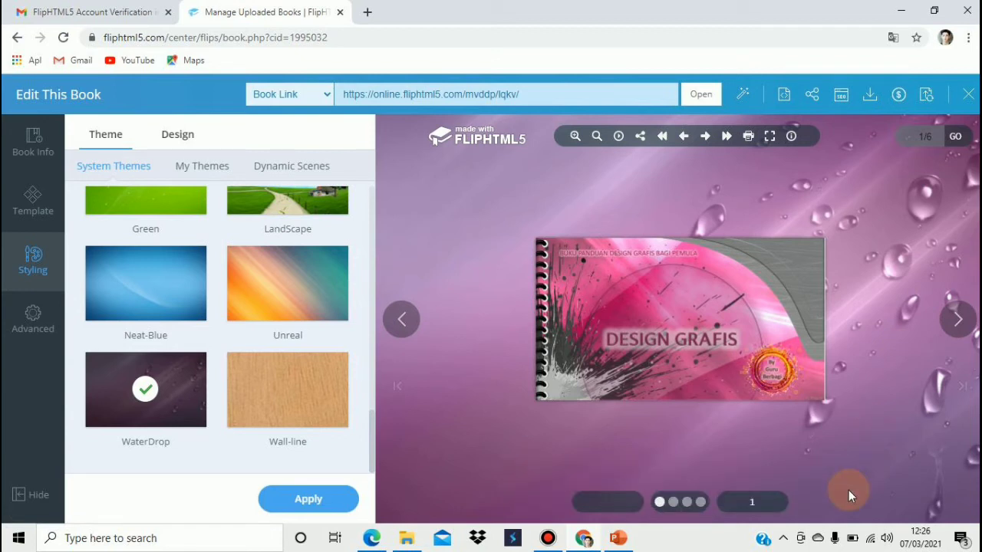
left_click(769, 136)
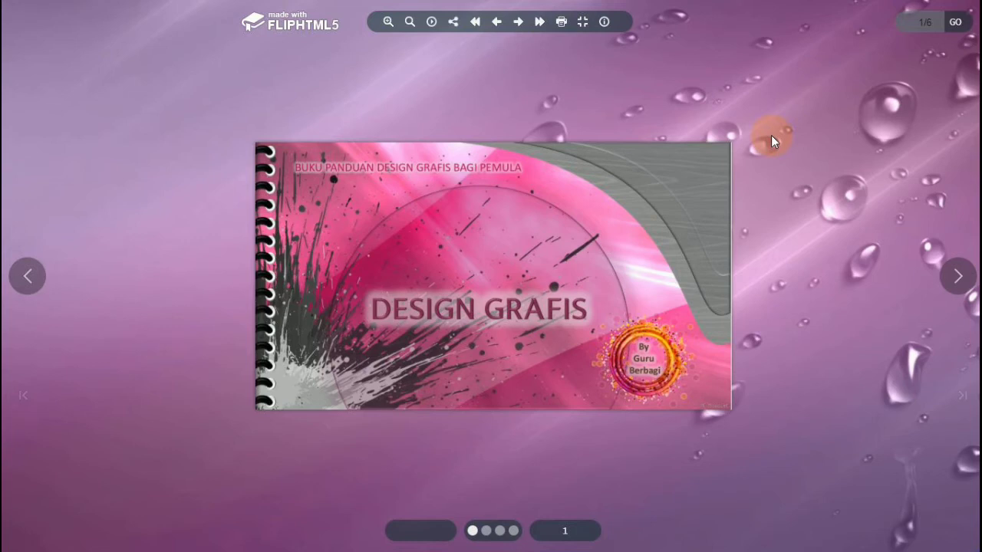
Turn the full-screen preview to pages 2-3, then exit back to the book editor.
left_click(956, 277)
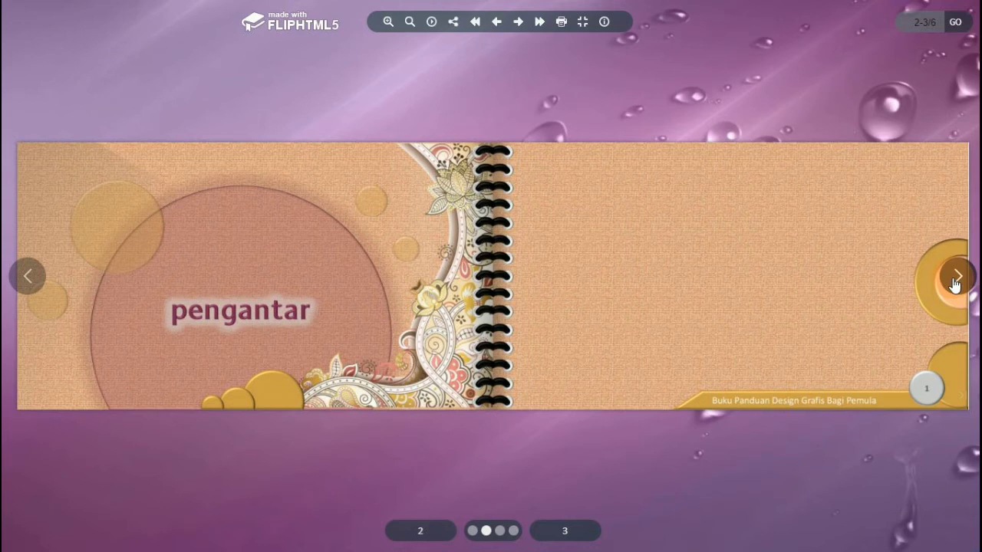
left_click(582, 21)
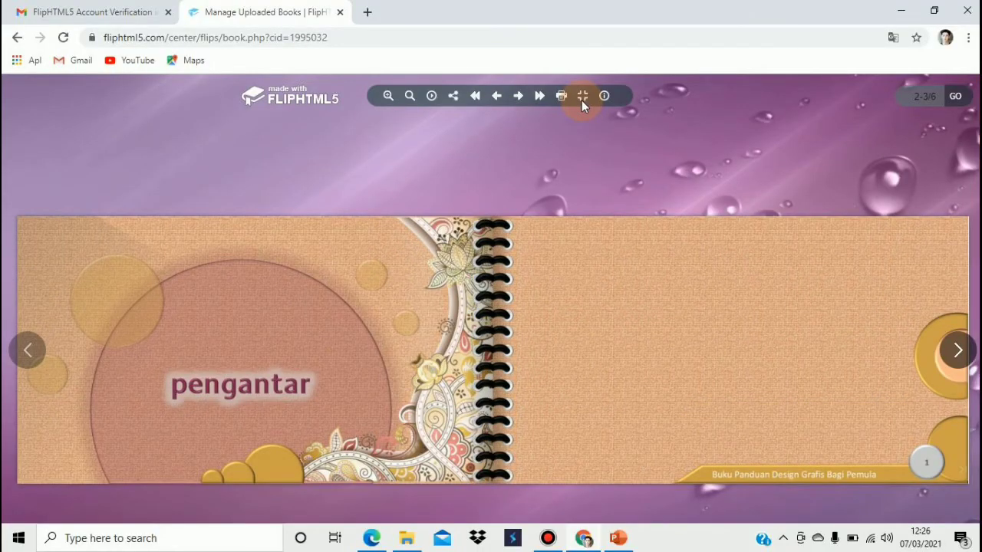
left_click(583, 95)
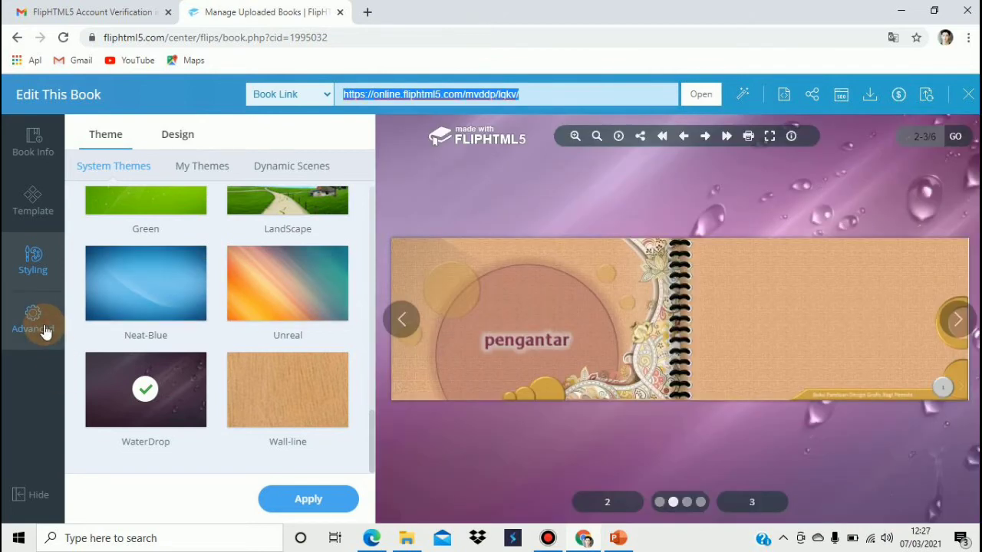
Add a title 1 table-of-contents entry, review BookMark, Ads Banner and Language, then close.
left_click(44, 330)
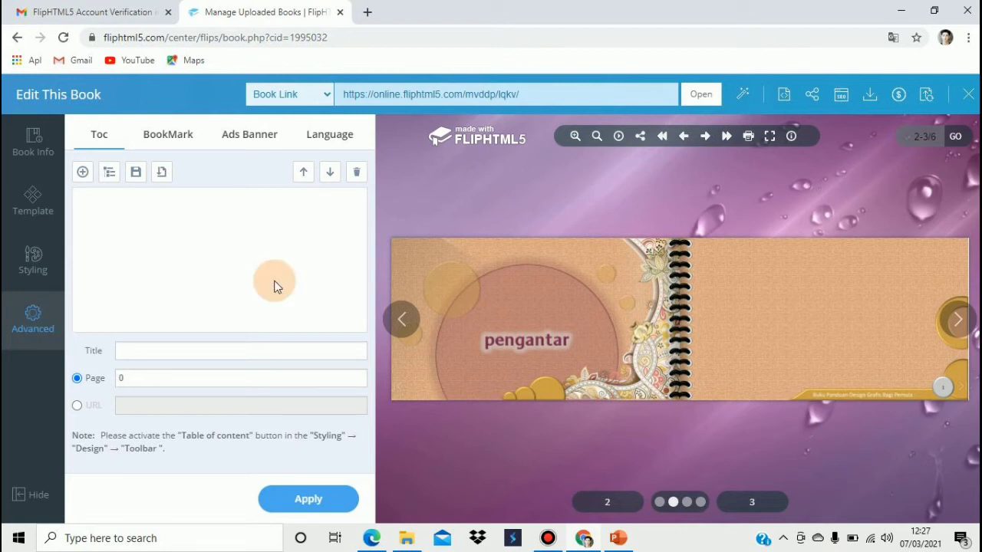
left_click(83, 175)
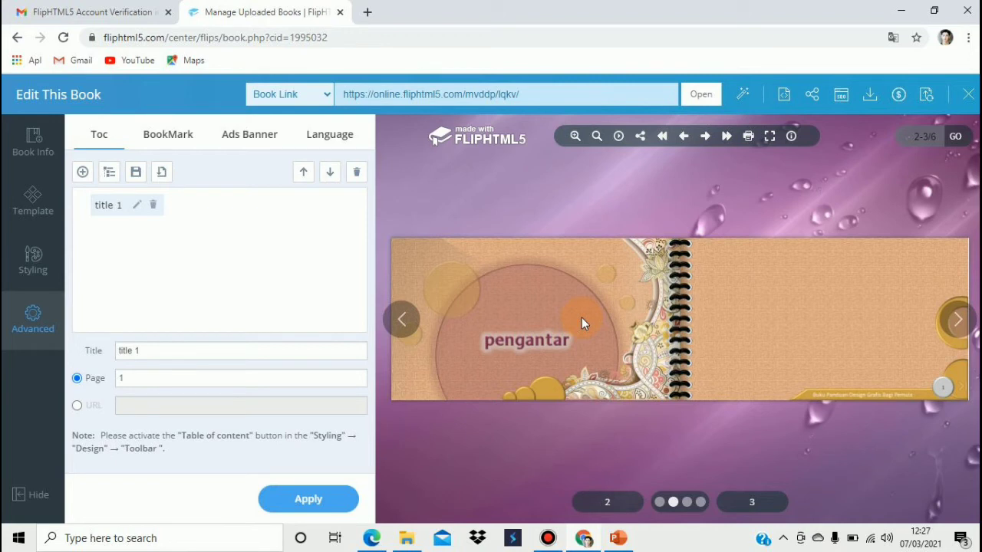
left_click(178, 144)
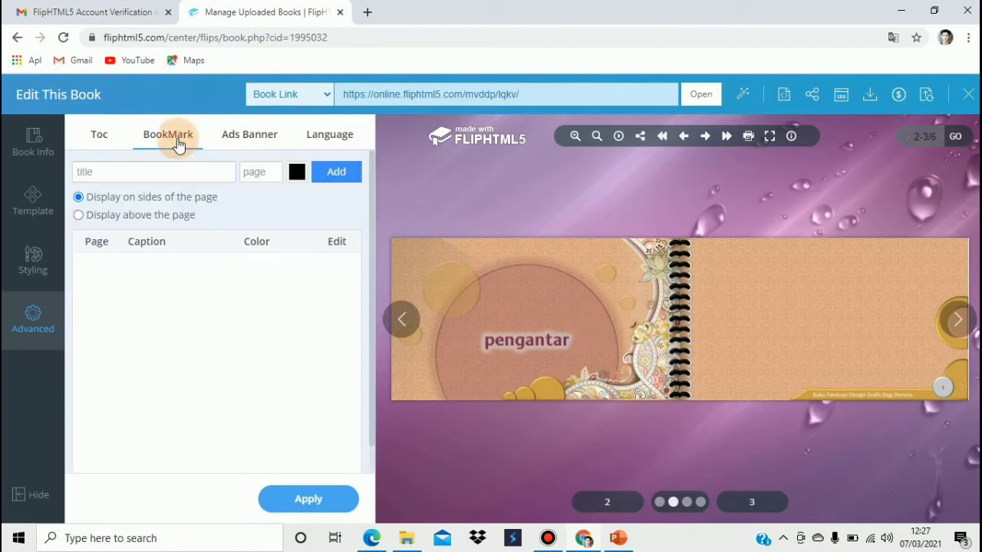
left_click(244, 144)
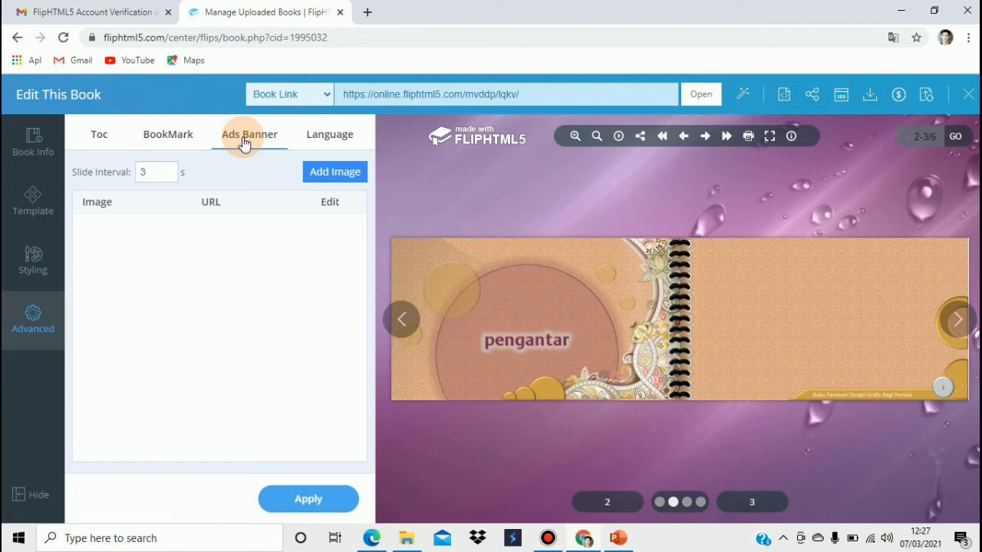
left_click(326, 139)
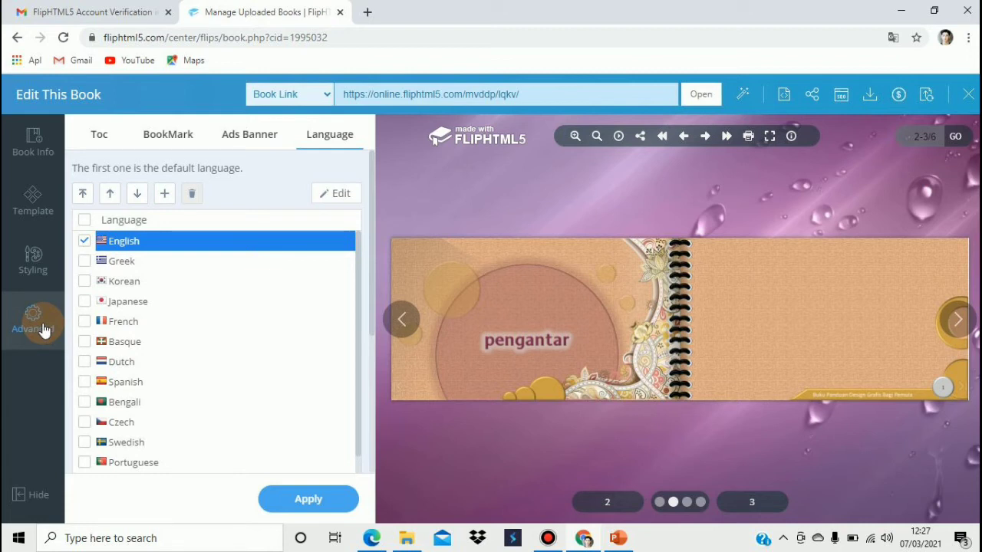
left_click(967, 95)
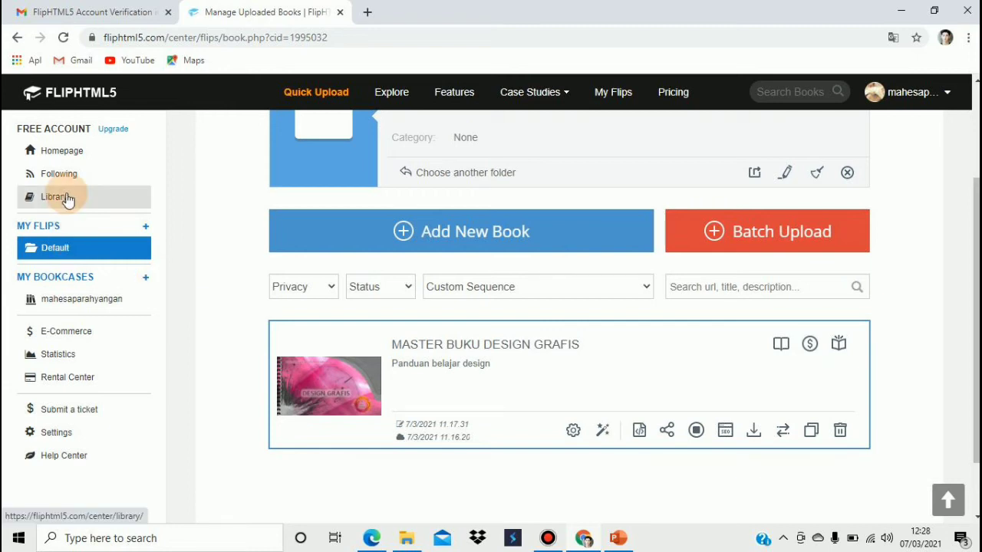
Check the book's reorder arrows, then open the mahesaparahyangan bookcase page.
scroll(68, 200, "down", 1)
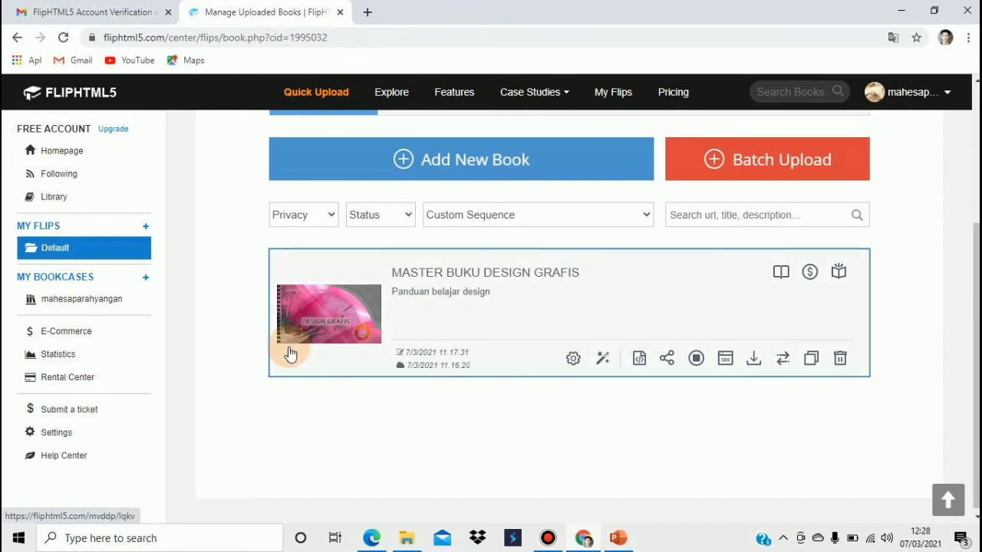
mouse_move(288, 354)
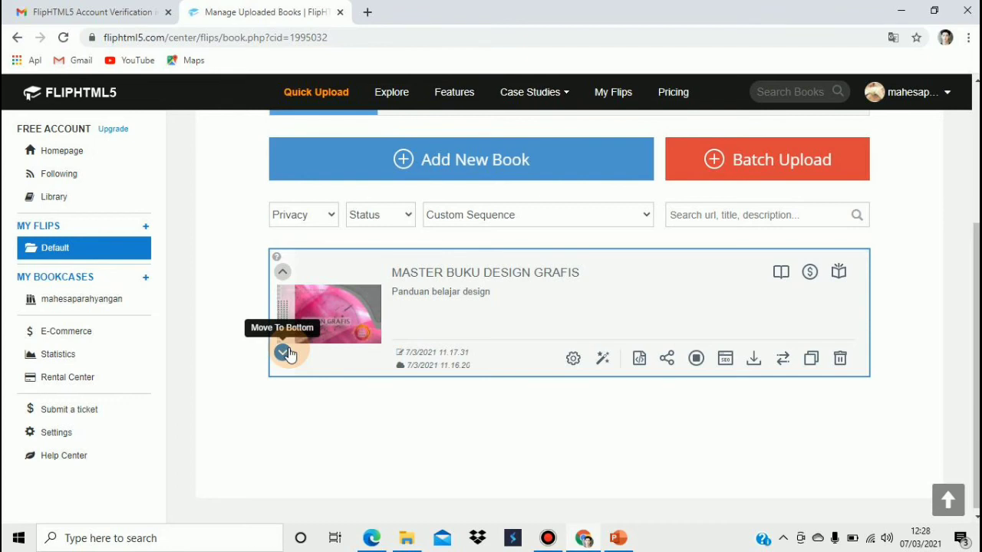
left_click(75, 299)
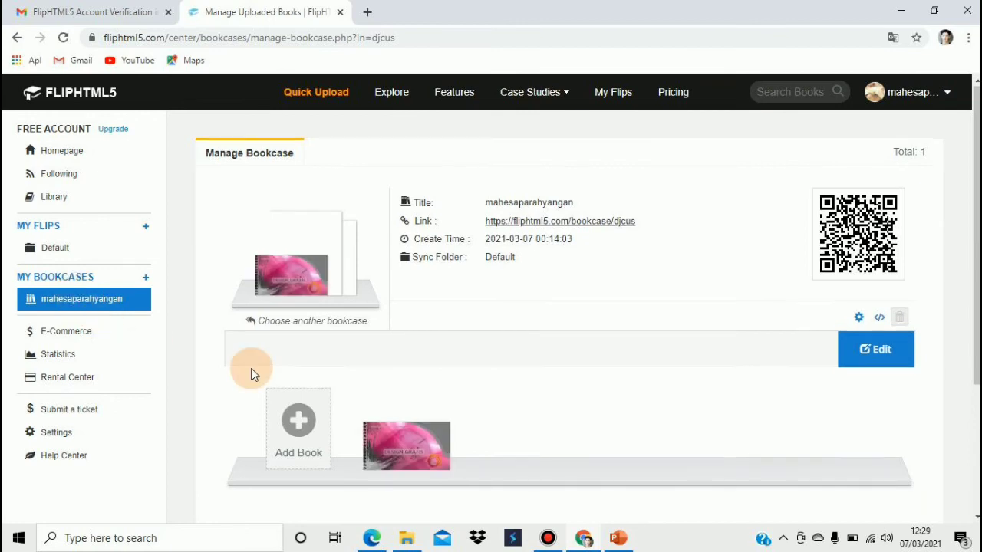
Review the bookcase page, then go to the E-Commerce My Store page.
scroll(253, 374, "down", 1)
left_click(67, 338)
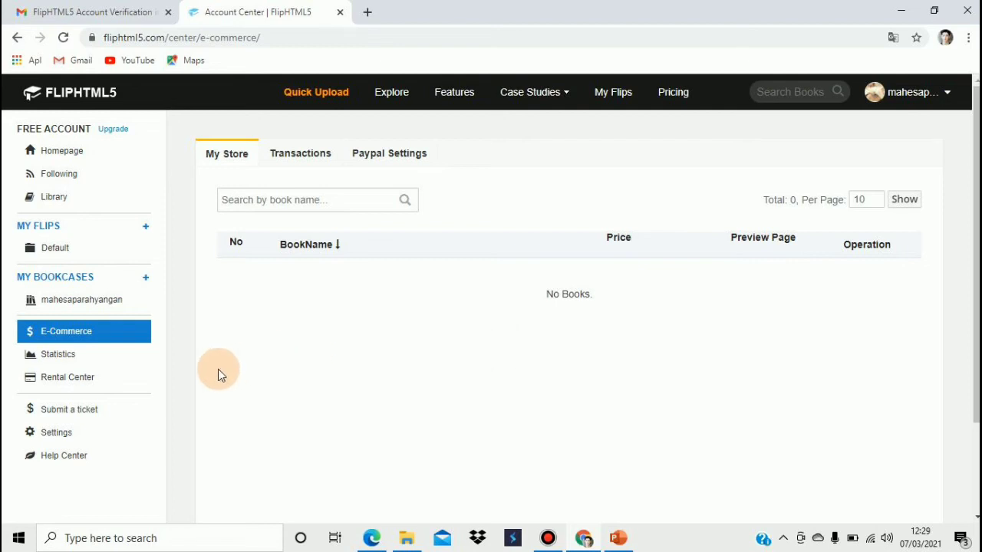
View Statistics, dismiss the Upgrade to PRO popup, and visit the Rental Center.
left_click(77, 366)
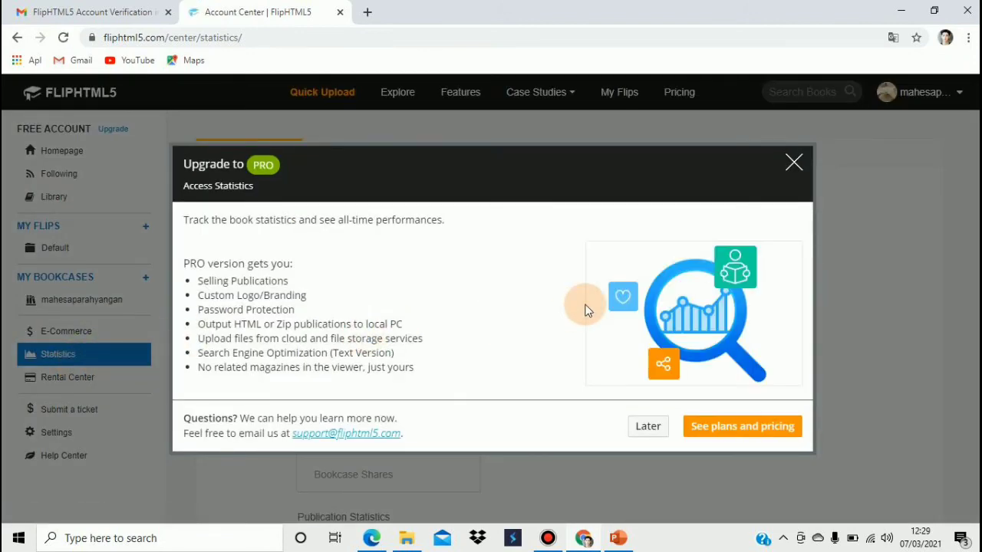
left_click(793, 163)
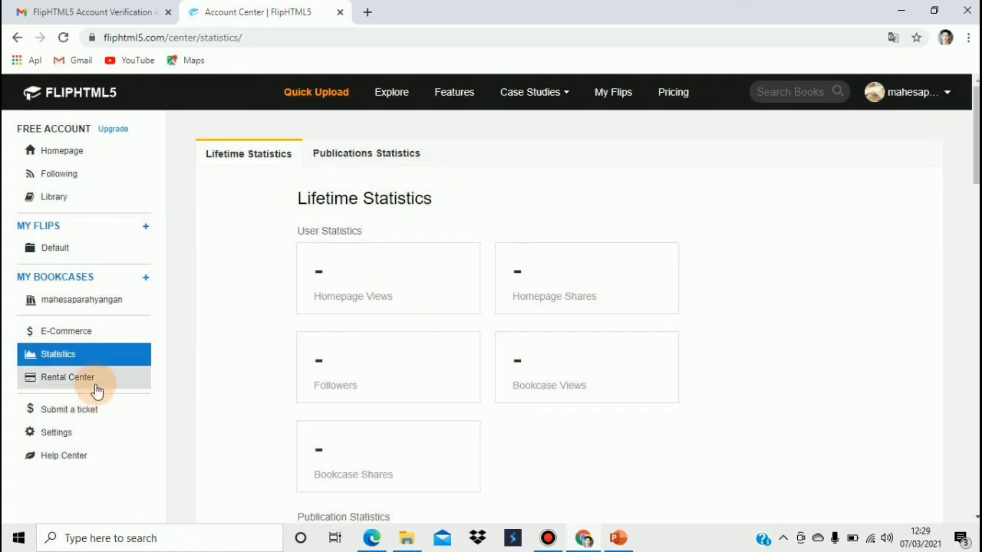
scroll(89, 387, "down", 1)
left_click(89, 387)
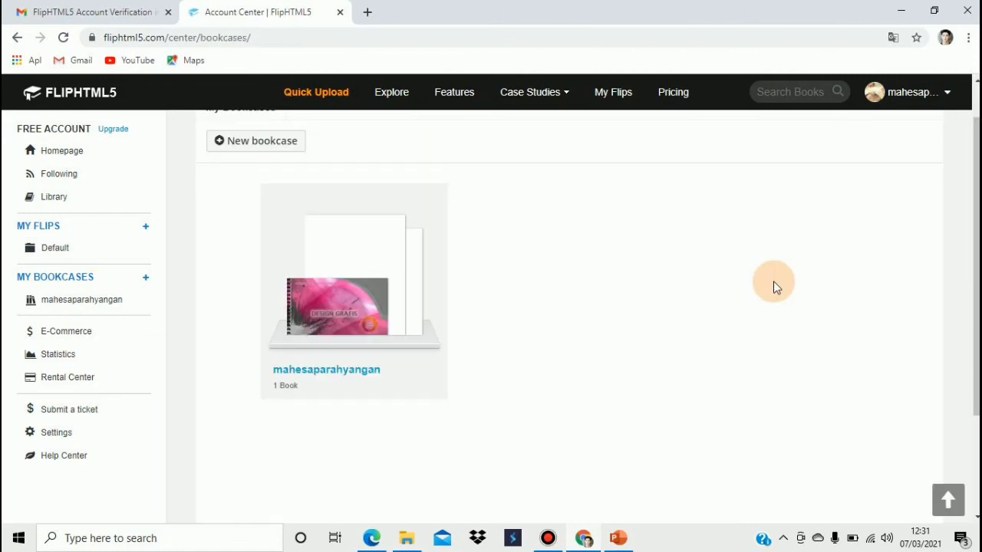
Start a Quick Upload and open the file picker to choose a PDF.
mouse_move(925, 107)
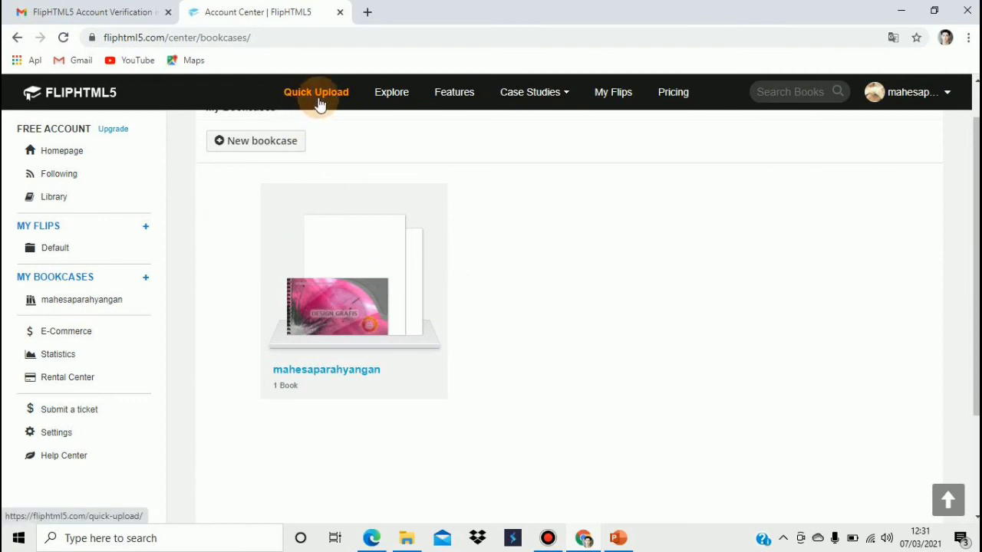
left_click(319, 104)
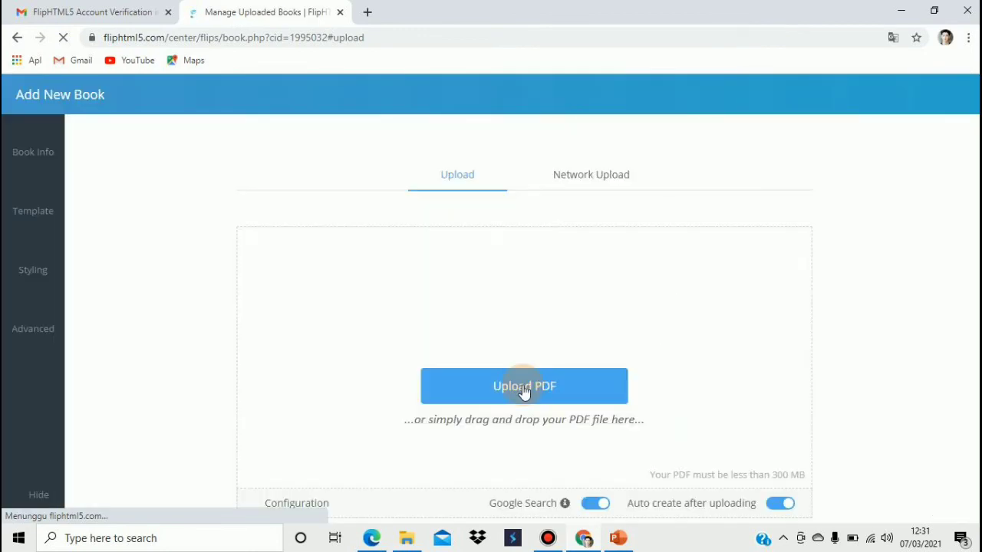
left_click(524, 390)
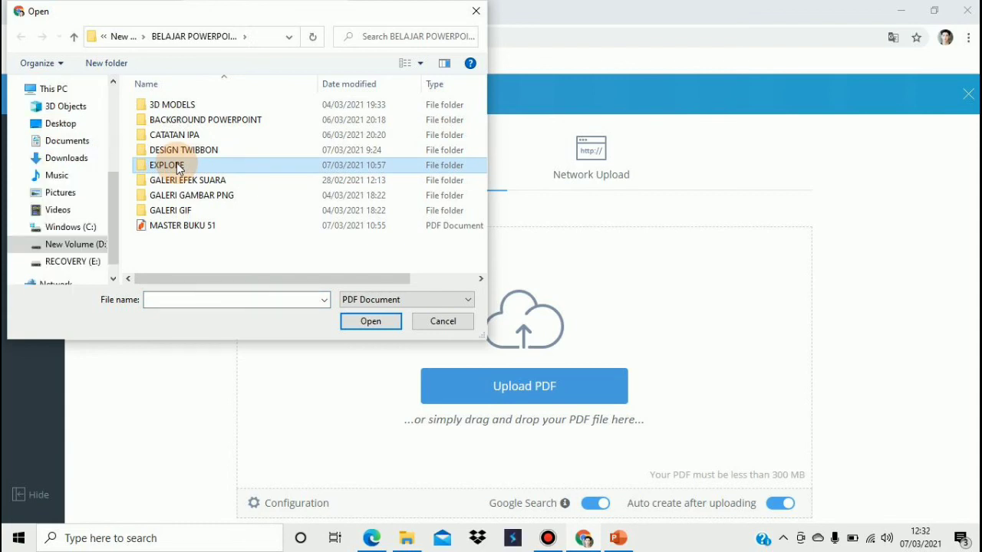
Upload the MODUP PEMBELAJARAN IPA KELAS 5 SEMESTER 2 TEMA 8 SUBTEMA 1 OK PDF from EXPLORE.
double_click(178, 167)
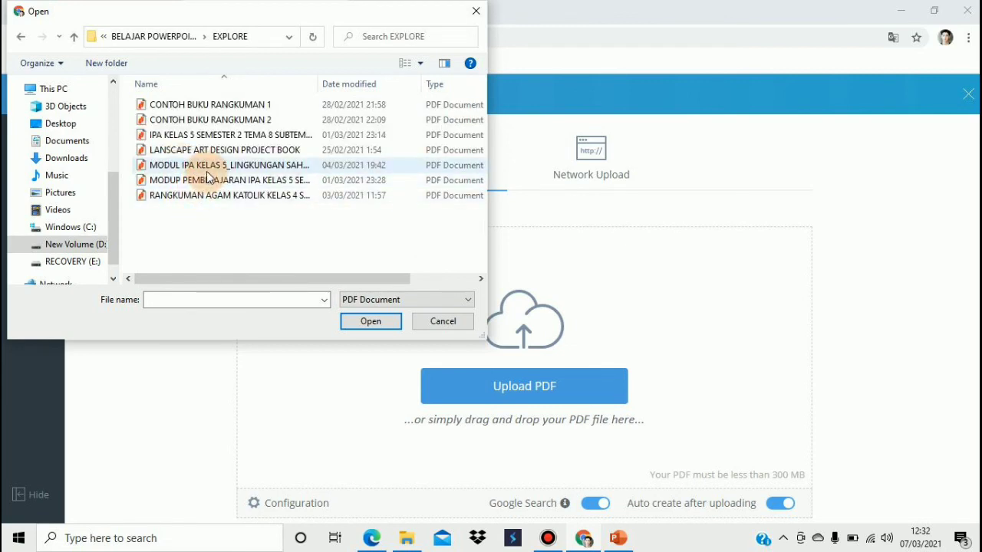
left_click_drag(317, 84, 425, 97)
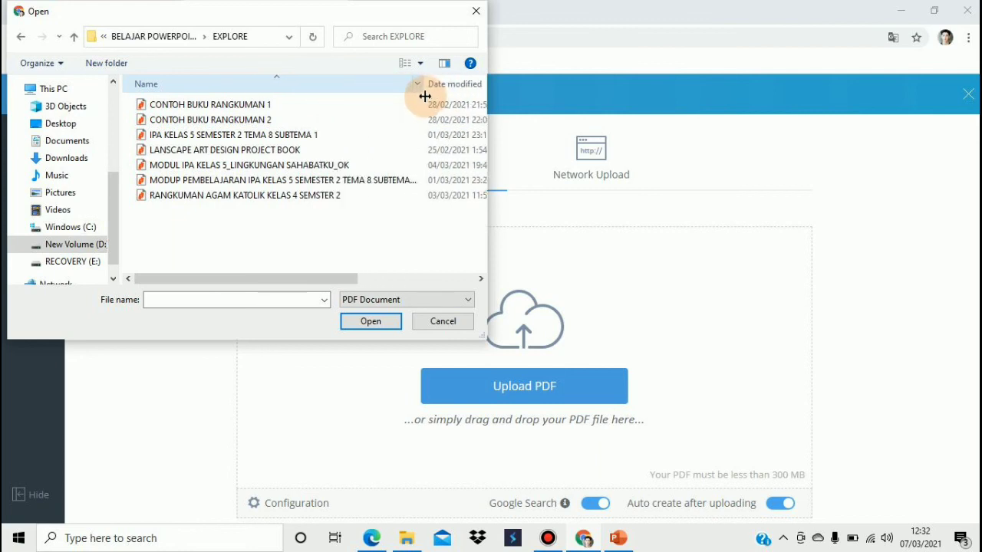
left_click(318, 181)
left_click(365, 320)
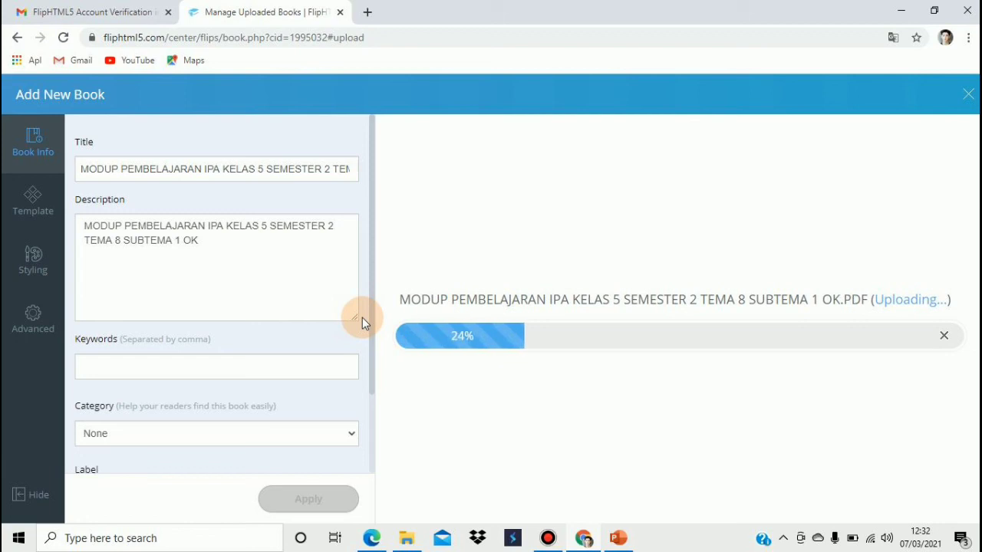
Review the new IPA Kelas 5 book's title, description and keywords fields in Book Info.
left_click(154, 169)
left_click(225, 246)
scroll(192, 314, "down", 1)
left_click(198, 295)
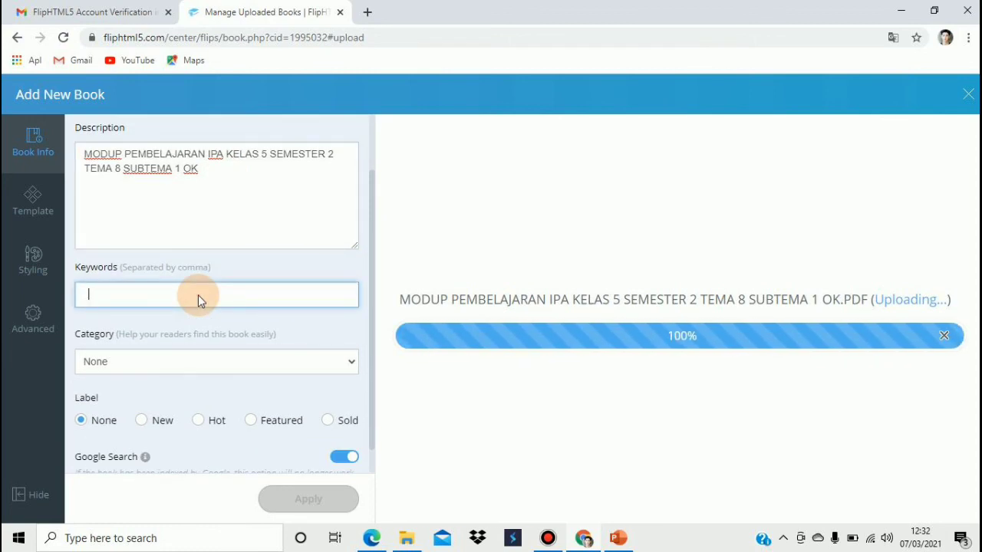
scroll(197, 327, "down", 1)
Set the book category to Education, apply it, and turn the preview to pages 2–3.
left_click(198, 333)
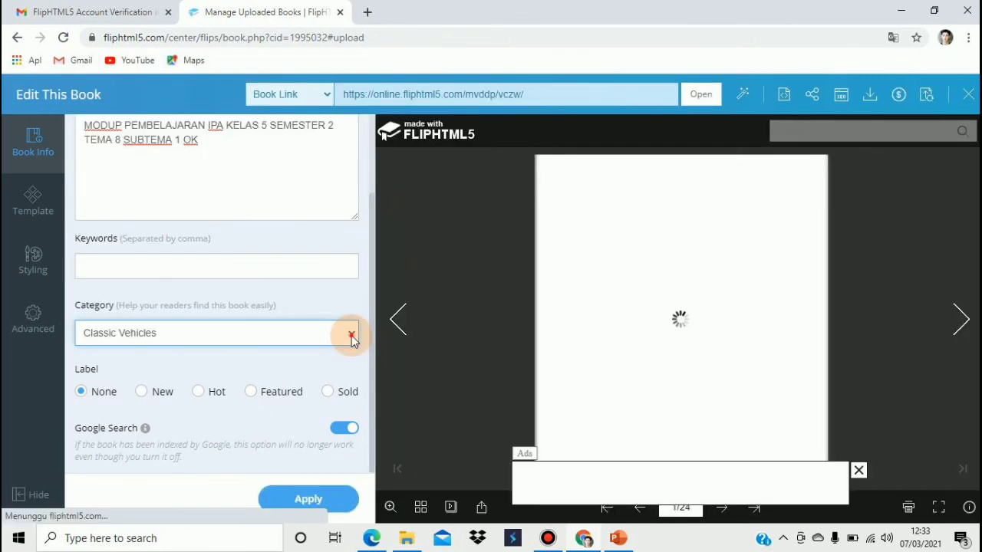
left_click(352, 335)
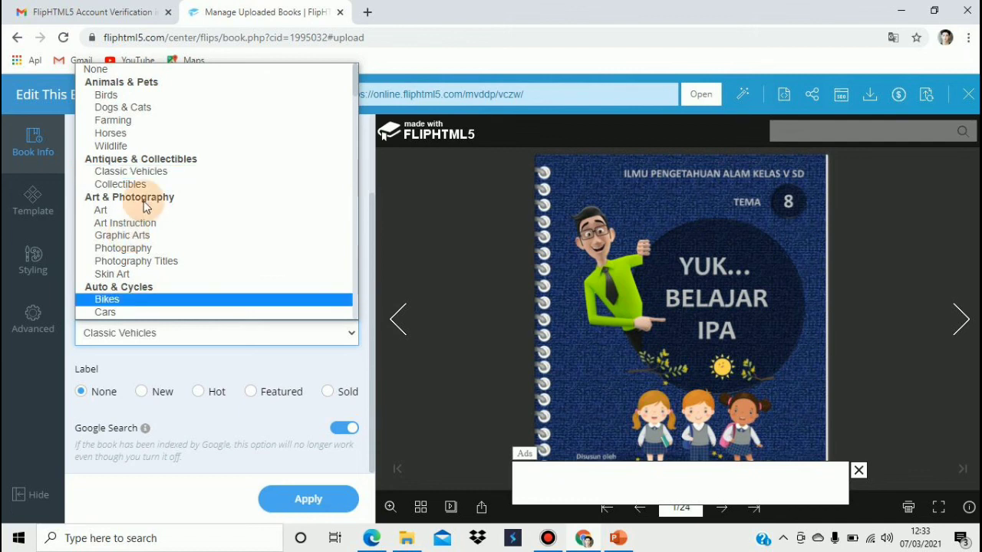
scroll(146, 207, "down", 4)
scroll(144, 208, "down", 4)
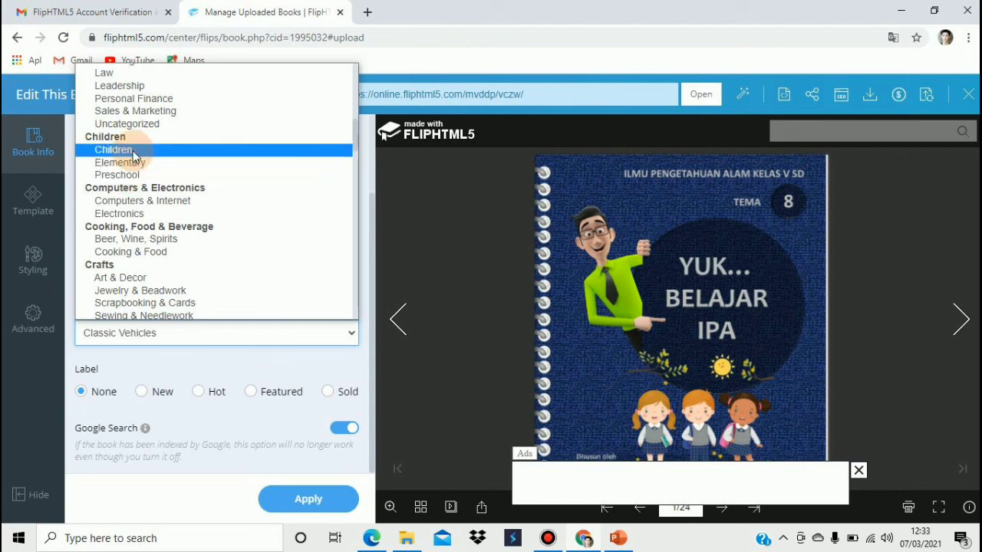
scroll(135, 157, "down", 3)
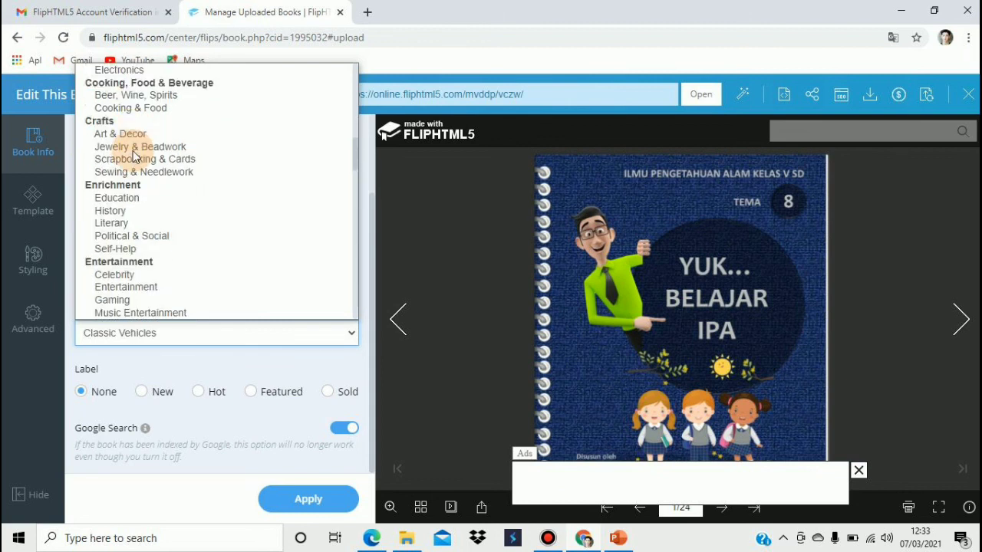
left_click(126, 198)
left_click(330, 505)
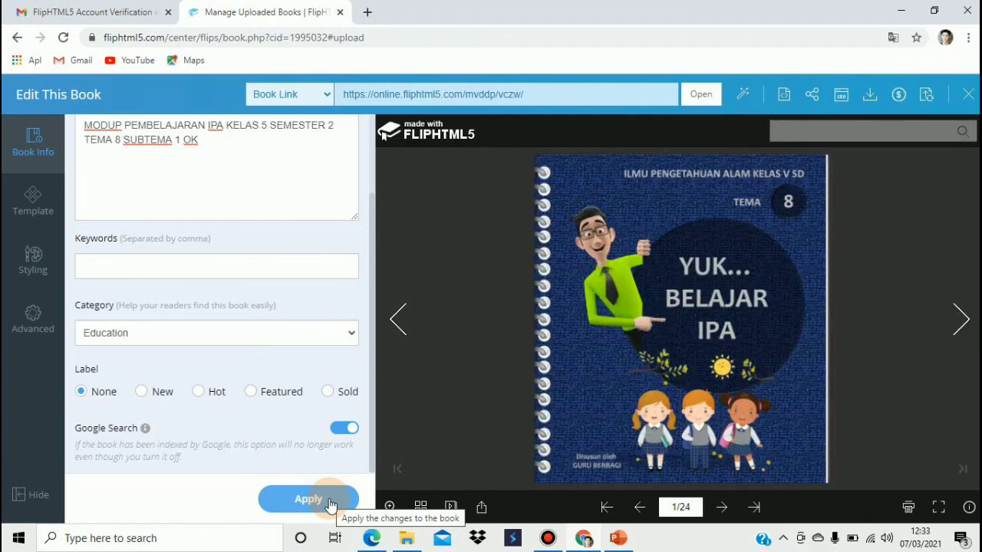
left_click(962, 324)
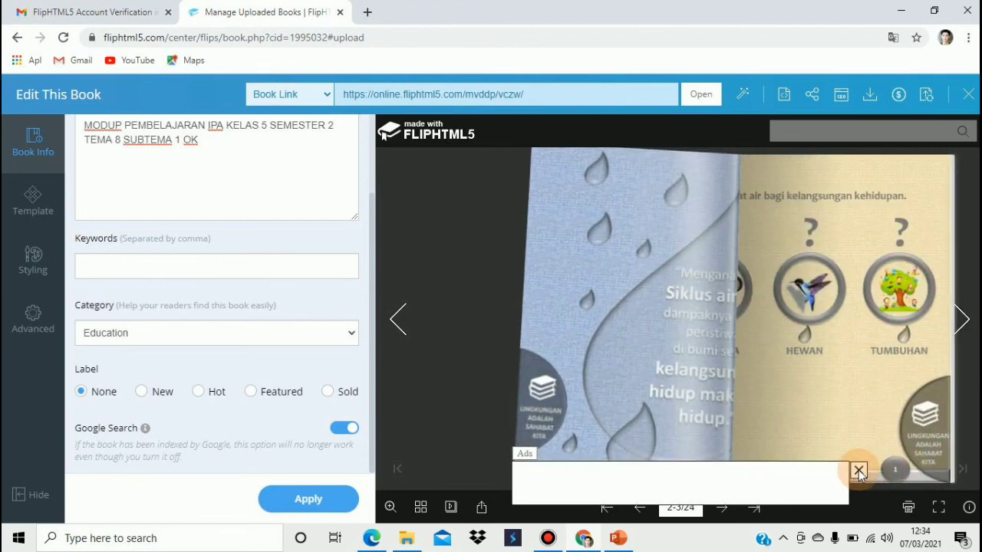
Dismiss the ad banner, copy the book's link URL, and close the book editor.
left_click(859, 470)
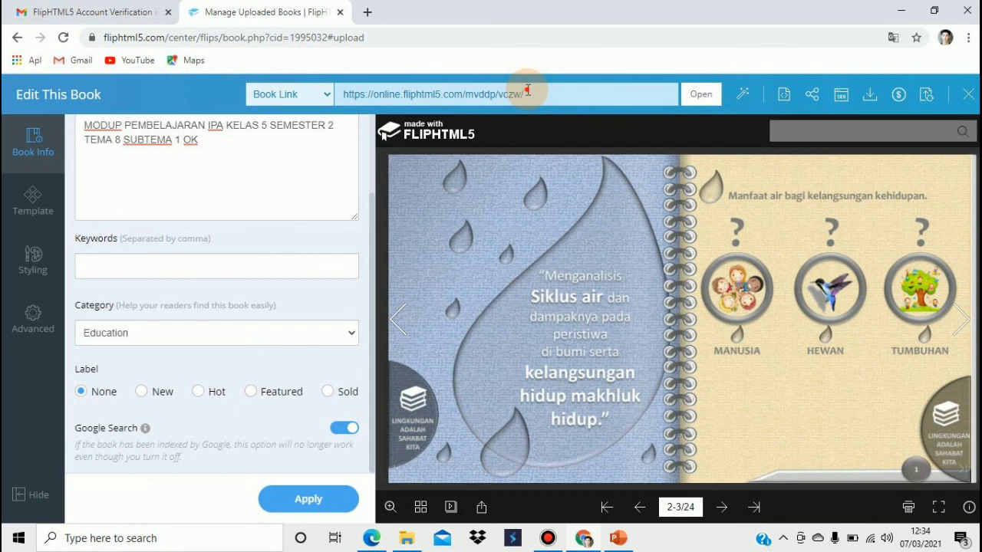
left_click(473, 96)
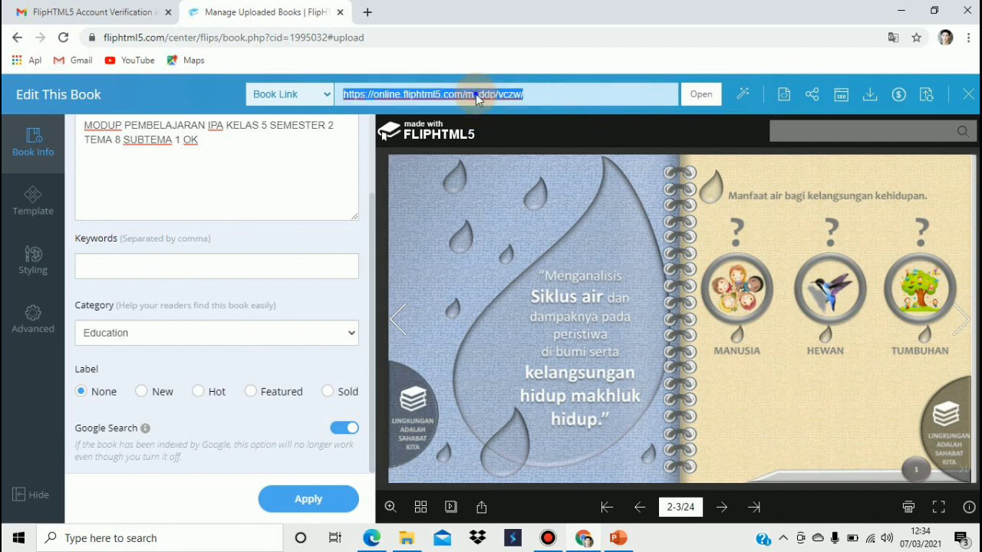
right_click(475, 93)
left_click(519, 150)
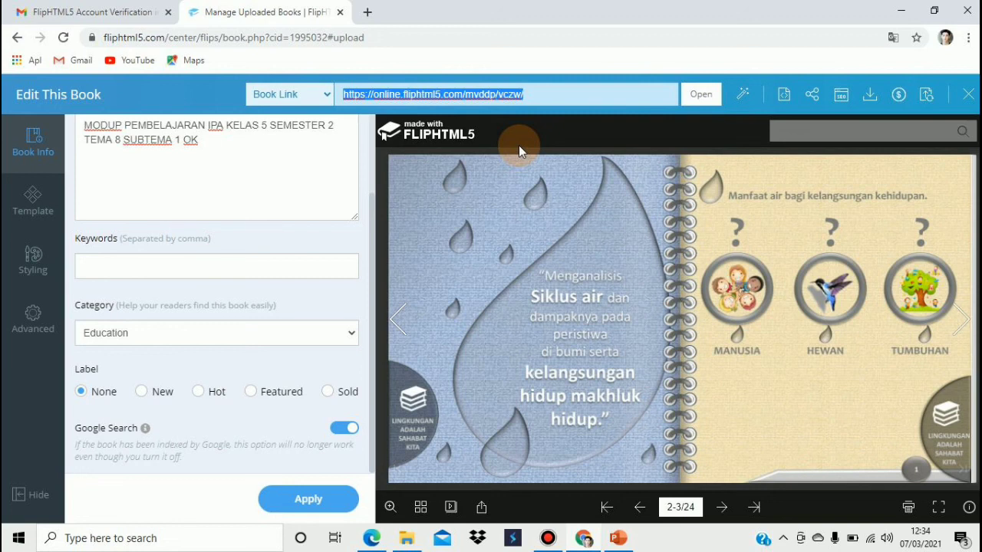
left_click(970, 95)
left_click(970, 95)
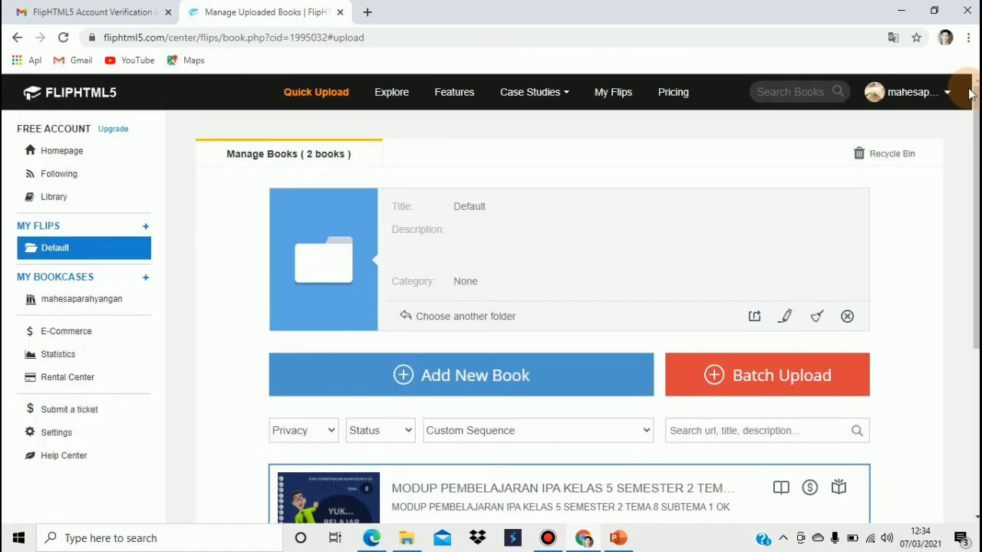
Open the mahesaparahyangan bookcase and scroll down to its shelf of two books.
left_click(97, 304)
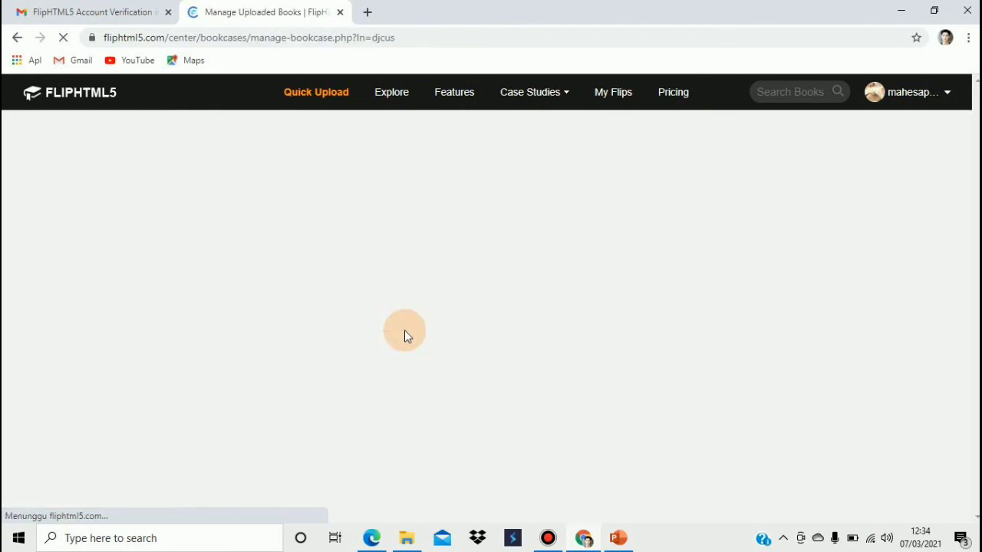
scroll(404, 335, "down", 1)
scroll(404, 330, "down", 1)
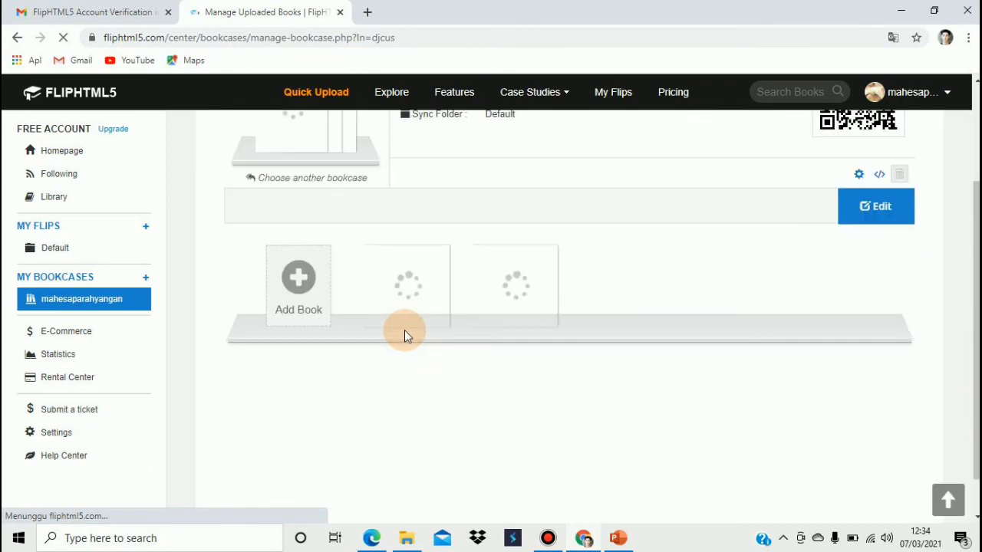